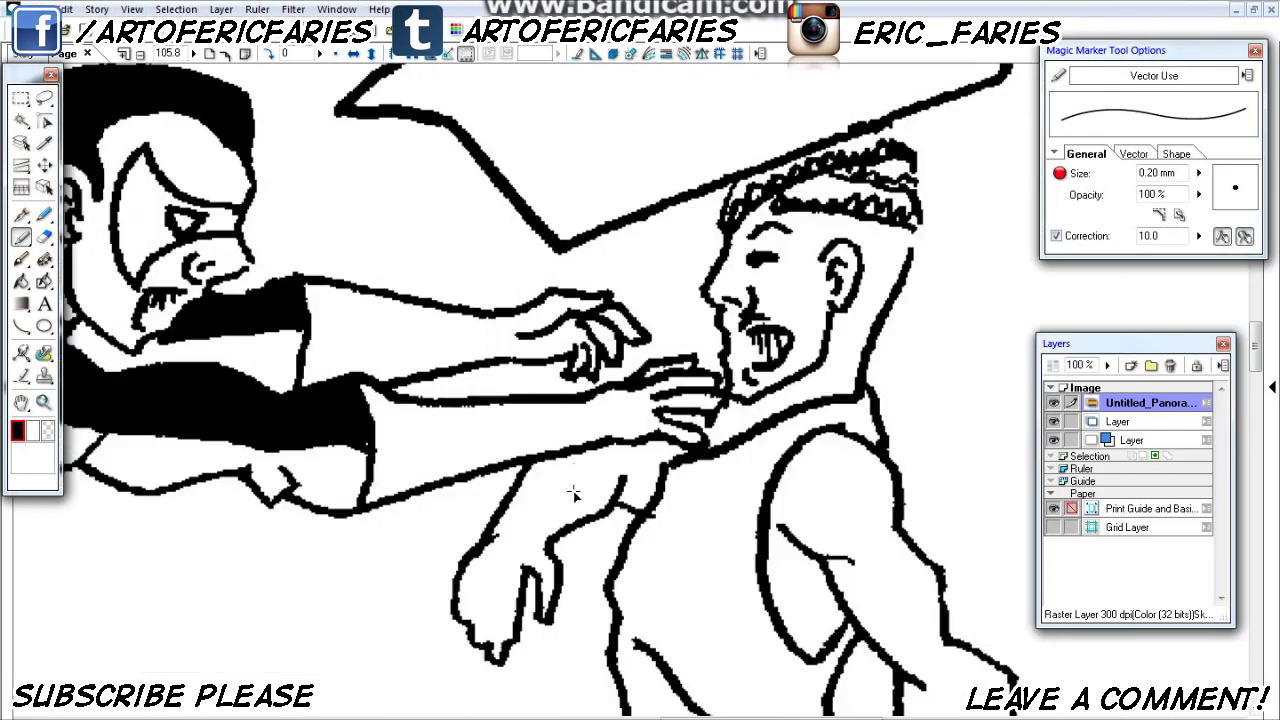
key(ctrl+minus)
key(ctrl+minus)
drag(680, 528, 583, 498)
drag(533, 333, 714, 660)
drag(546, 352, 698, 241)
key(ctrl+minus)
key(ctrl+minus)
key(ctrl+minus)
key(t)
key(ctrl+plus)
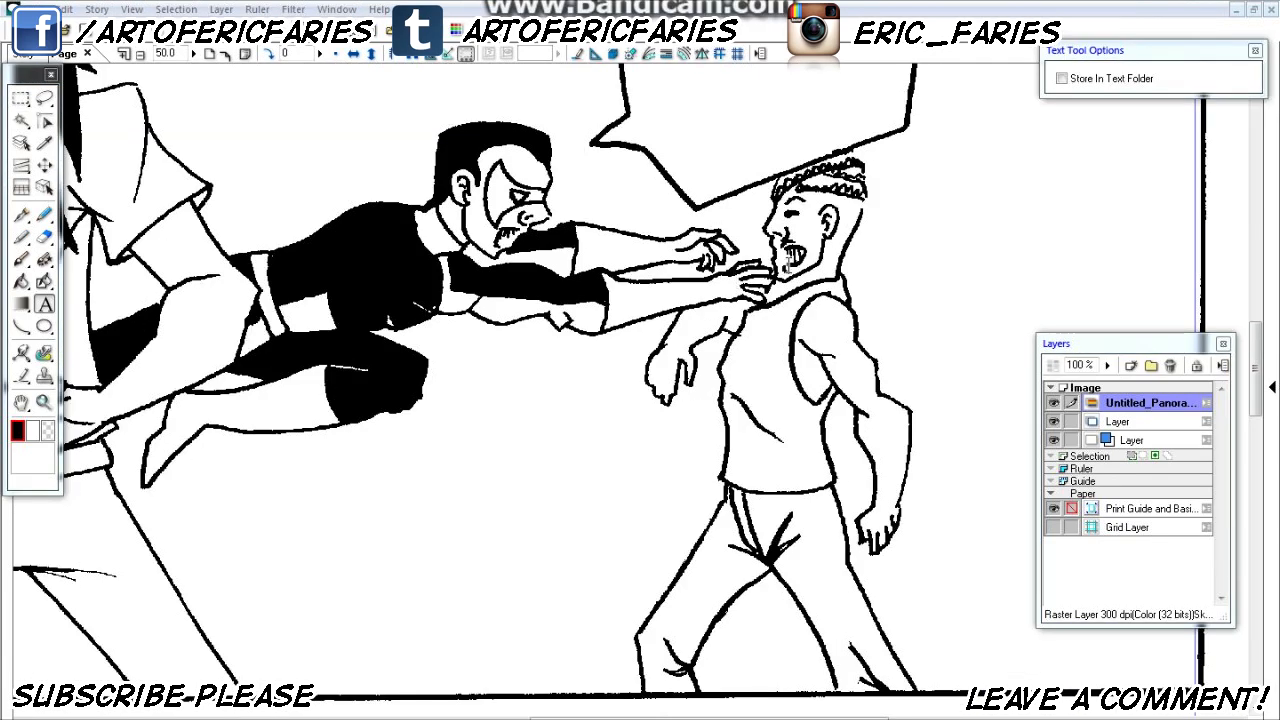
- Select the interior of the braided man's tank top with the Magic Wand and start a simple tone on it
drag(788, 262, 741, 290)
key(ctrl+plus)
key(ctrl+plus)
key(ctrl+plus)
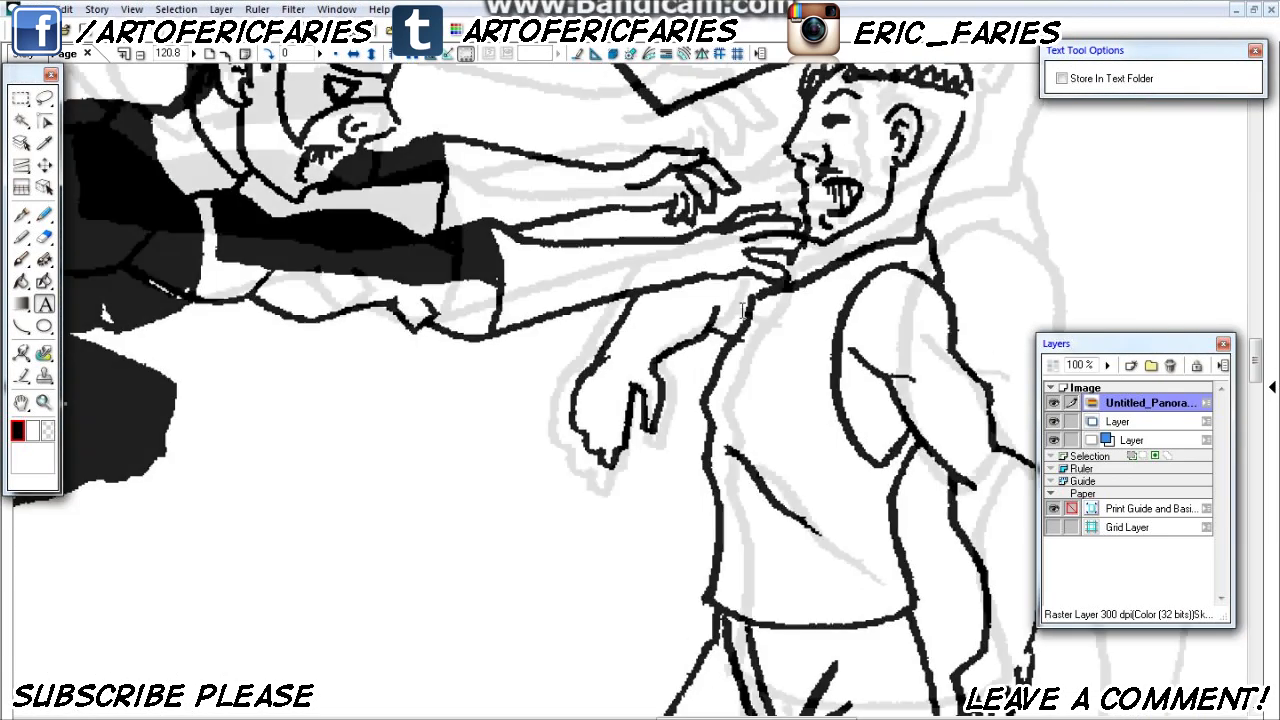
drag(847, 300, 651, 214)
key(w)
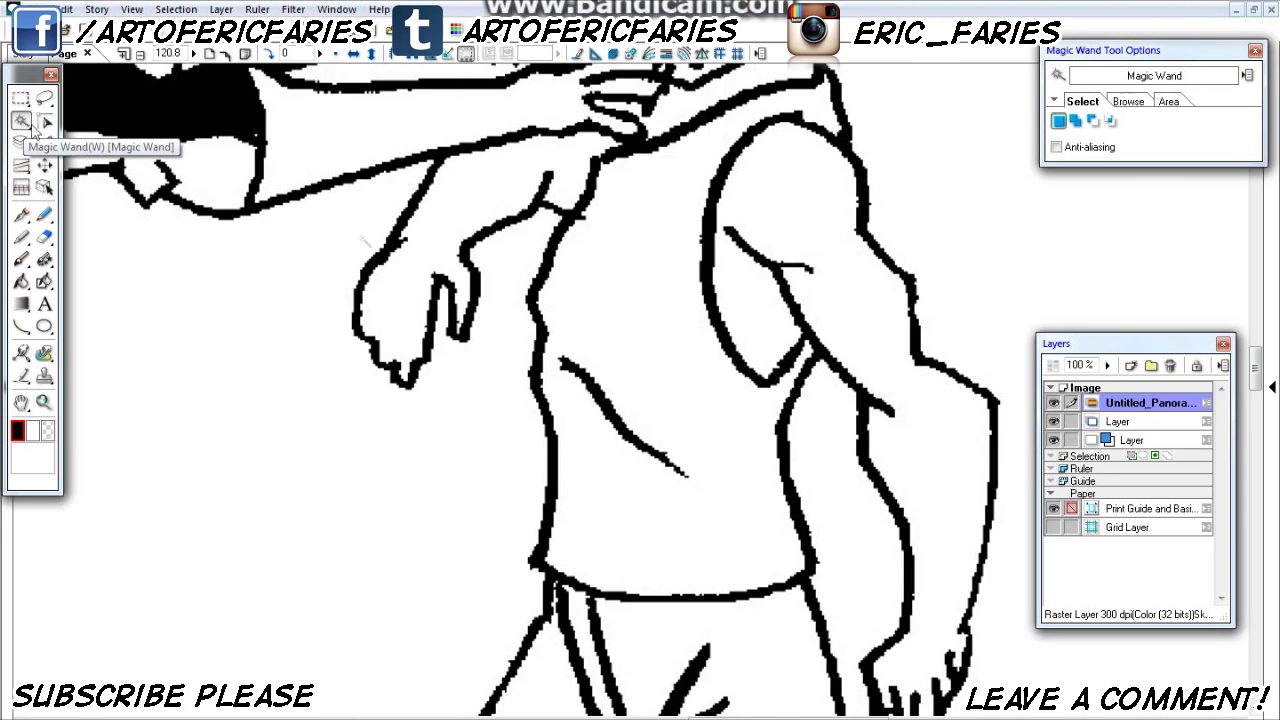
click(648, 292)
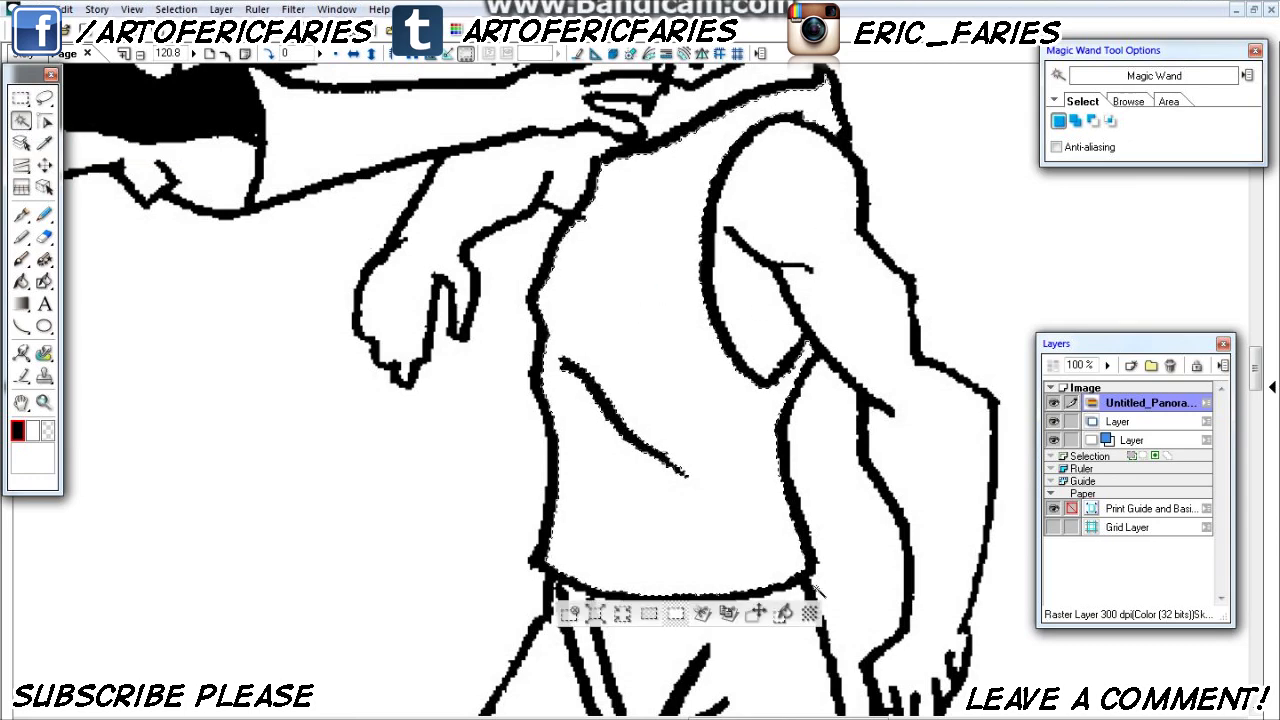
key(Tab)
click(810, 617)
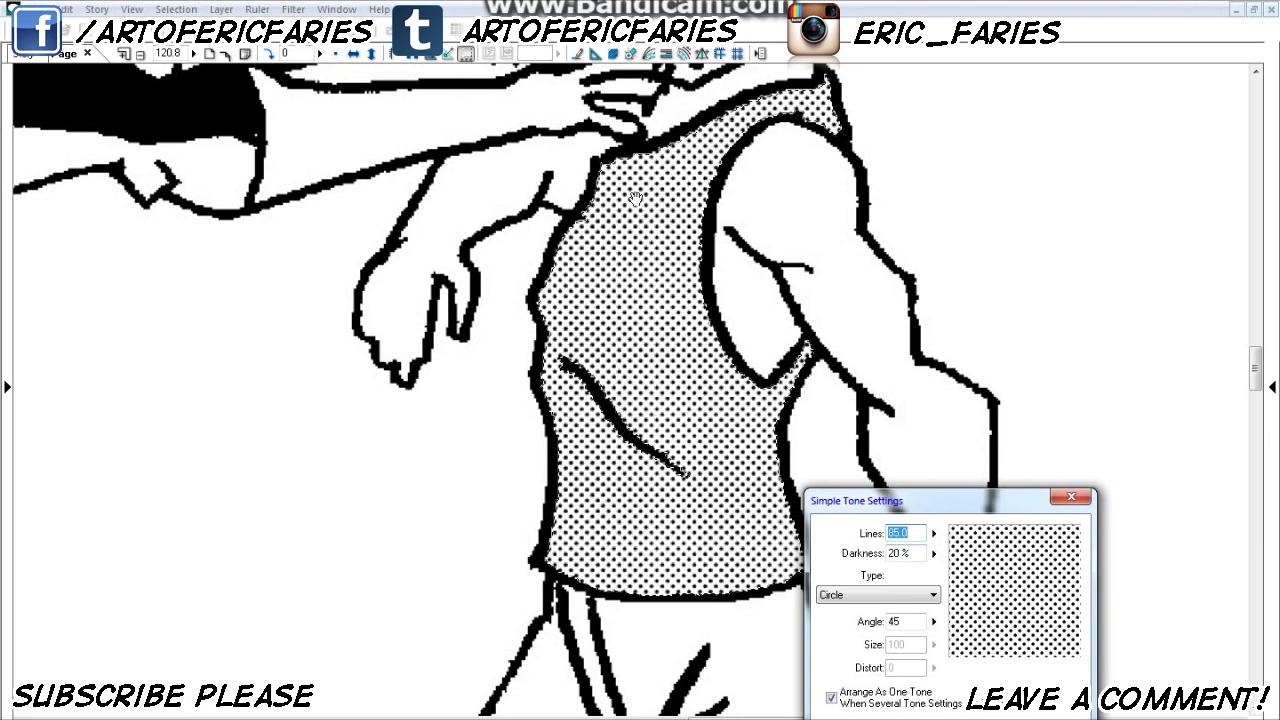
- Set the tank top's circle tone to 70 lines and 40% darkness, apply it and clear the selection
click(934, 533)
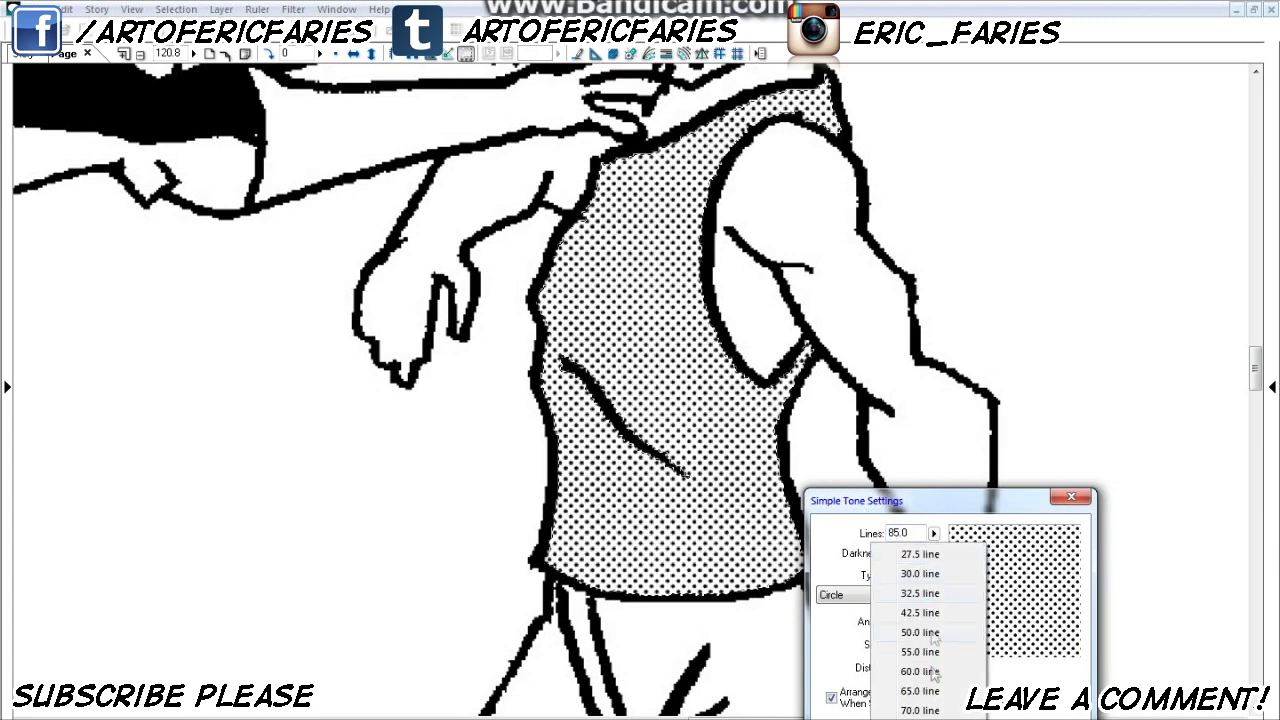
click(926, 710)
click(934, 553)
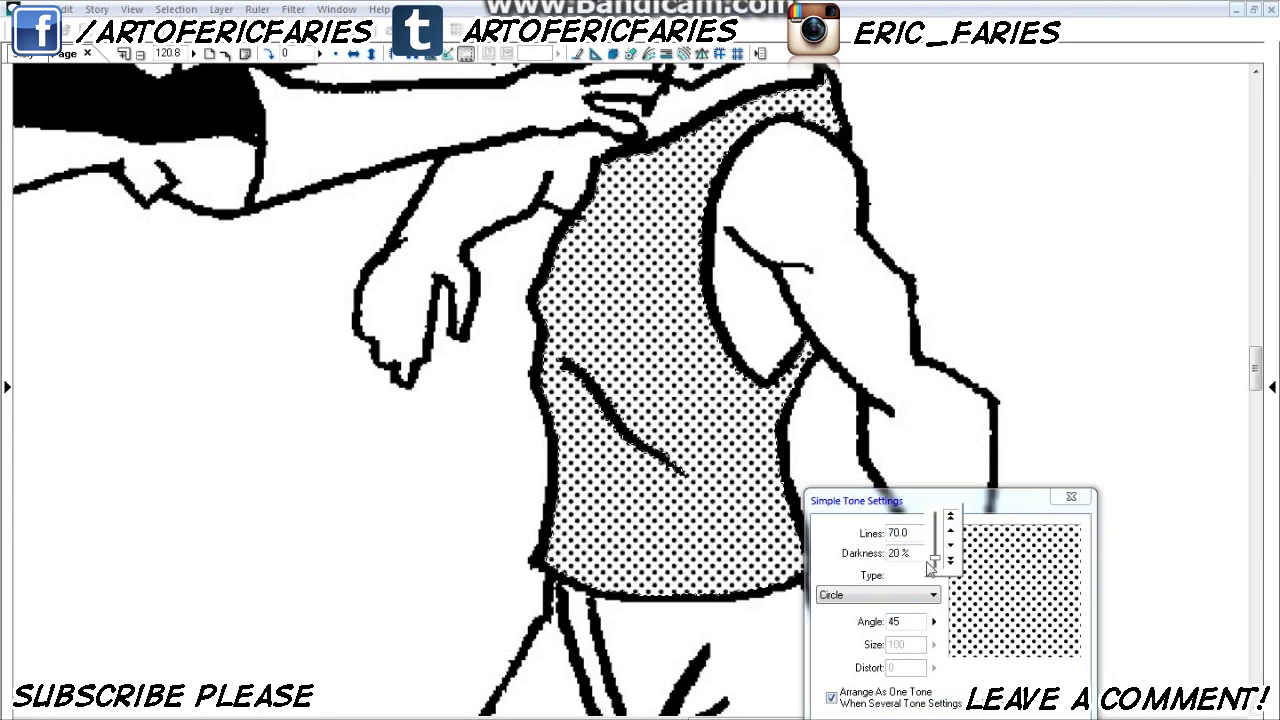
mouse_move(955, 540)
mouse_down()
mouse_move(950, 517)
mouse_move(957, 530)
mouse_up()
click(953, 519)
click(952, 562)
click(952, 562)
click(835, 549)
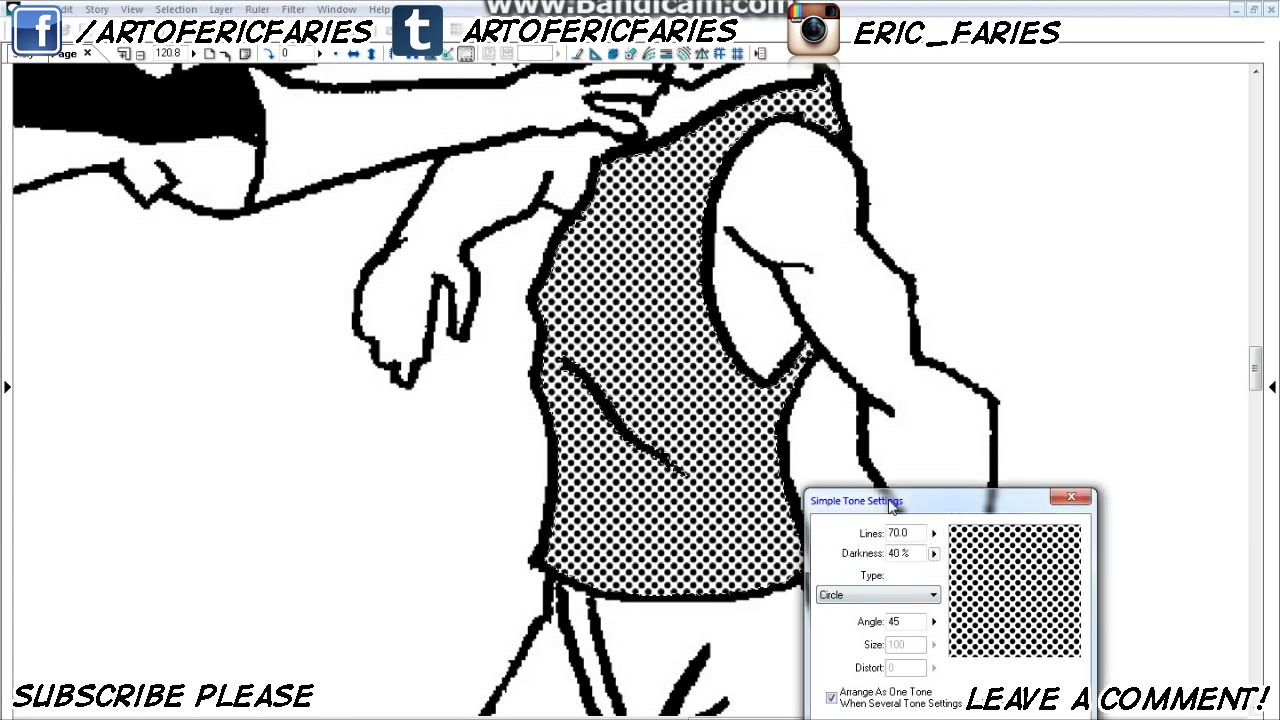
drag(888, 501, 876, 332)
click(946, 564)
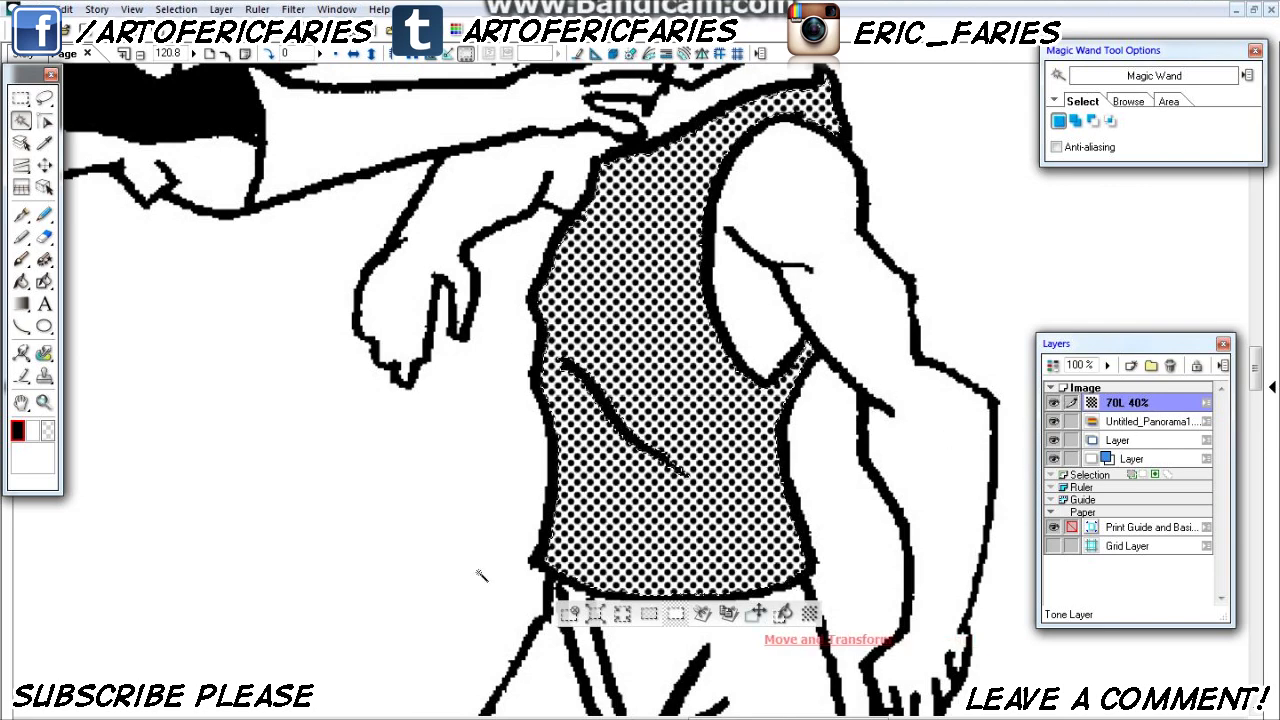
key(ctrl+d)
- Select the leaping masked man's two gloved forearms on the Untitled_Panorama line-art layer with the Magic Wand
drag(426, 378, 513, 678)
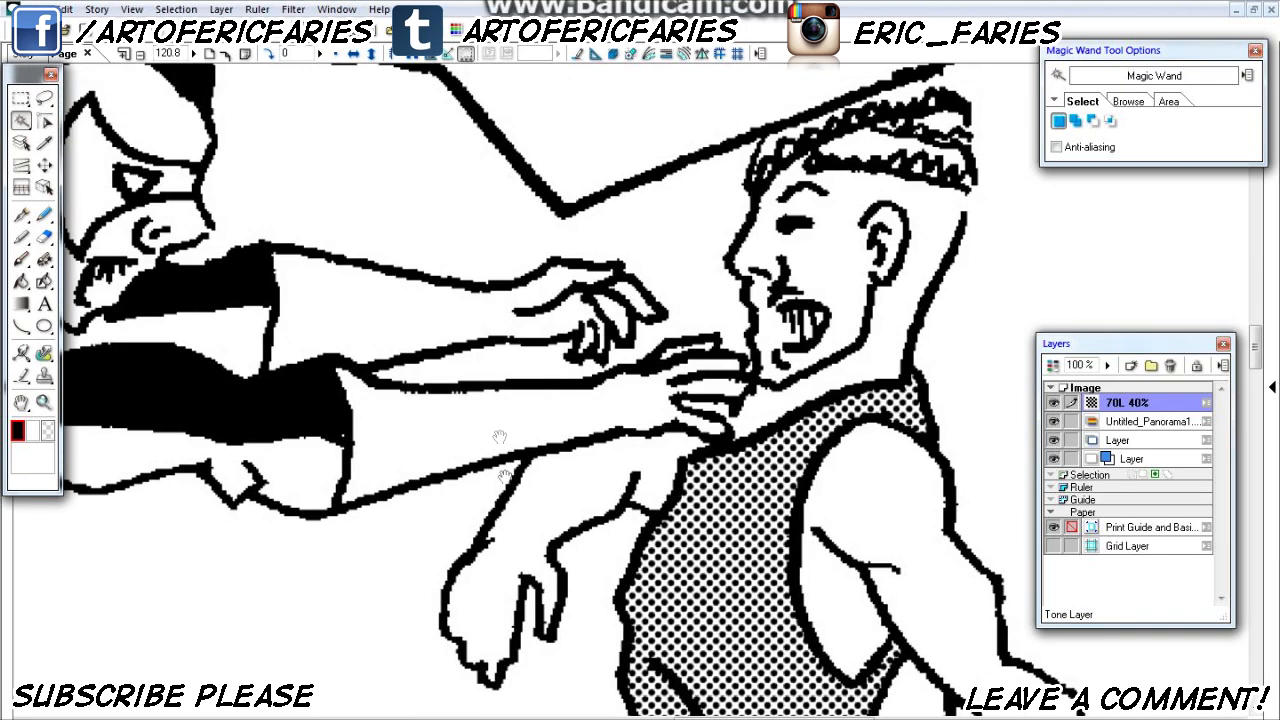
click(438, 431)
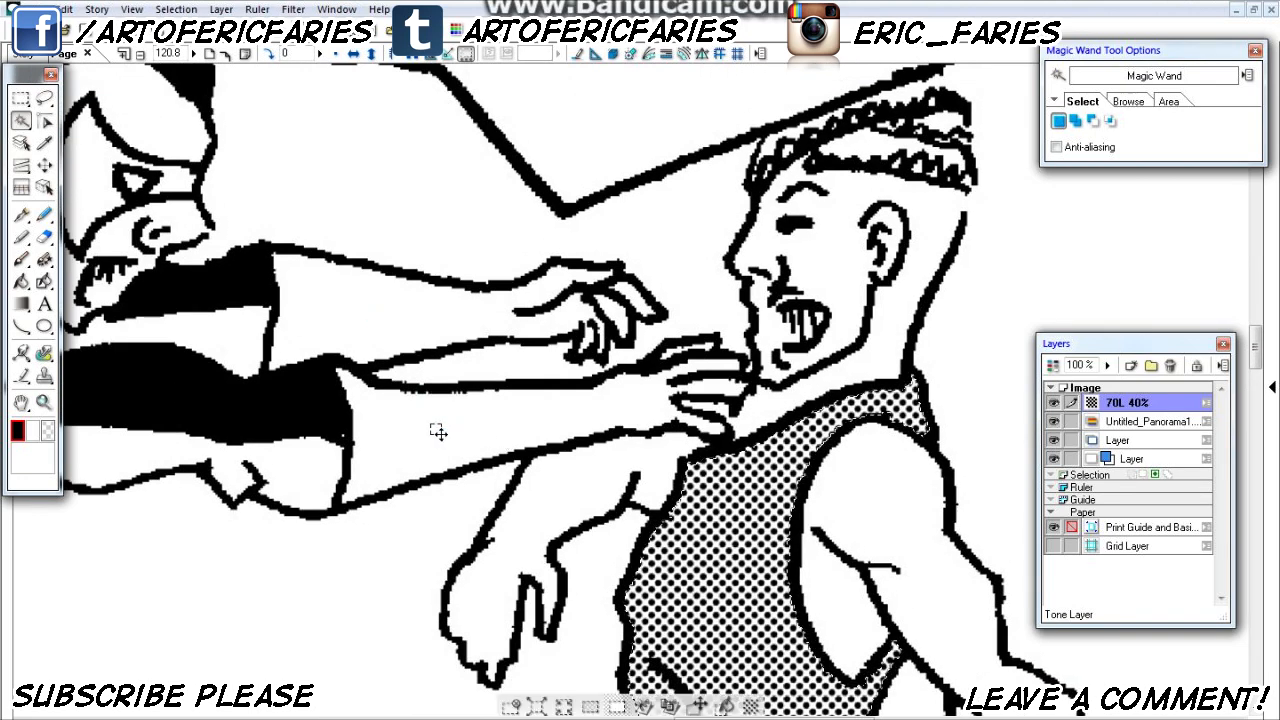
key(ctrl+d)
click(1131, 424)
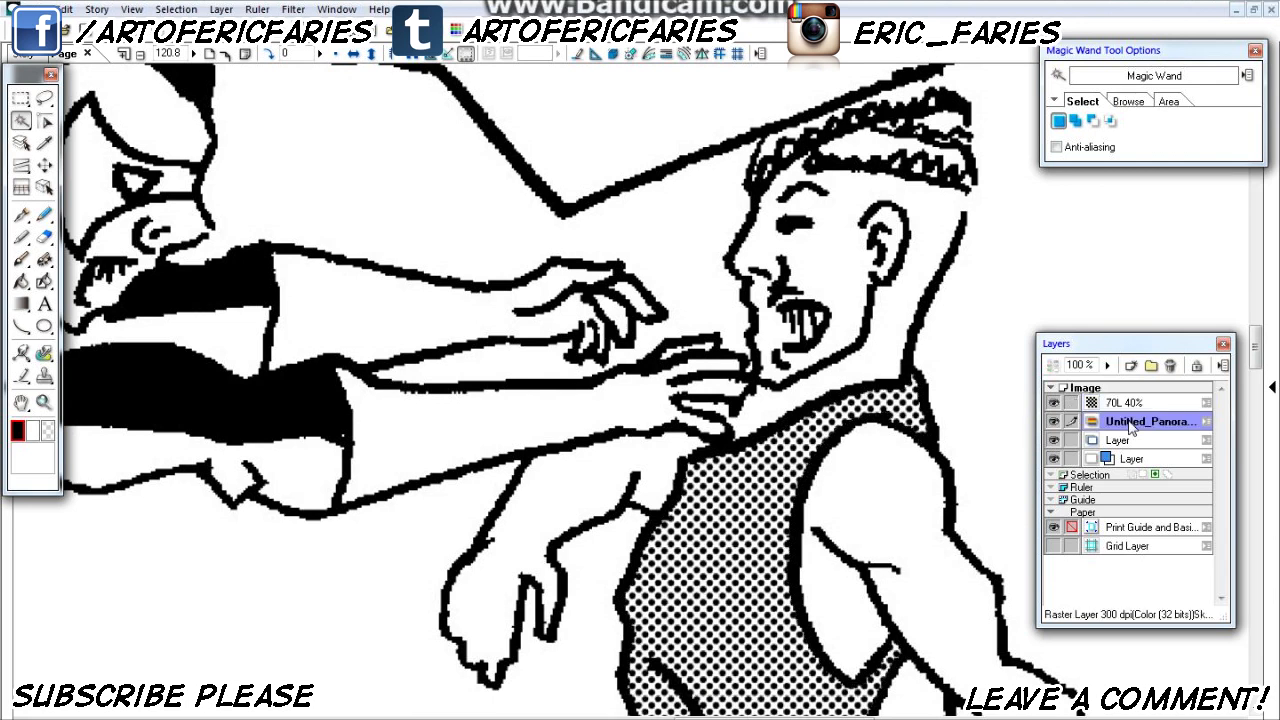
click(420, 318)
shift+click(438, 440)
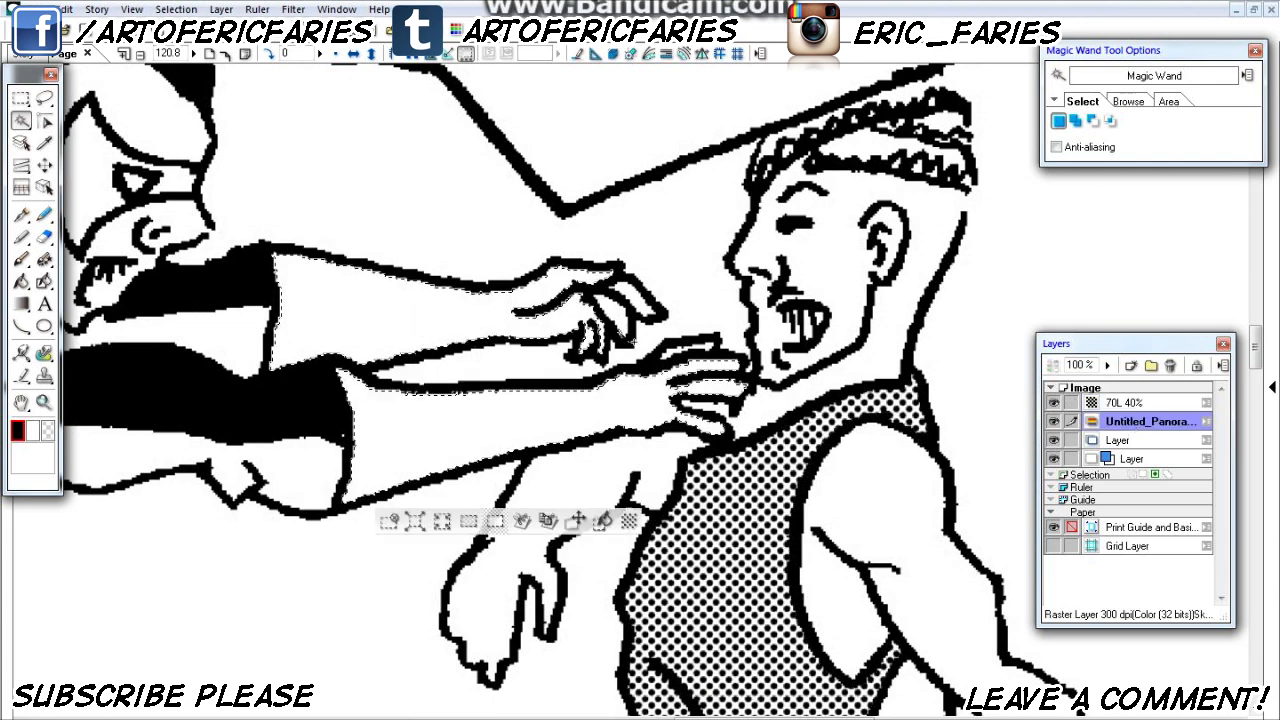
- Apply a 70-line circle tone at 20% darkness to the selected gloves and clear the selection
click(628, 521)
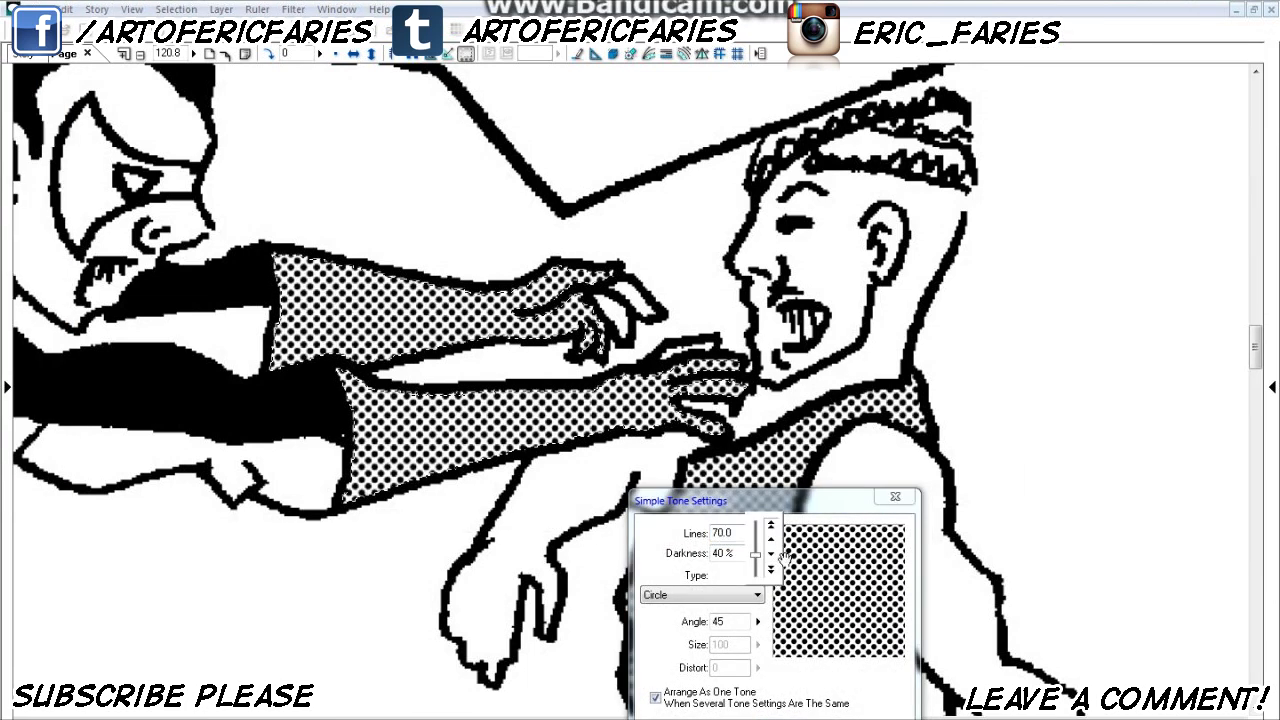
click(771, 571)
click(771, 571)
click(771, 571)
click(771, 571)
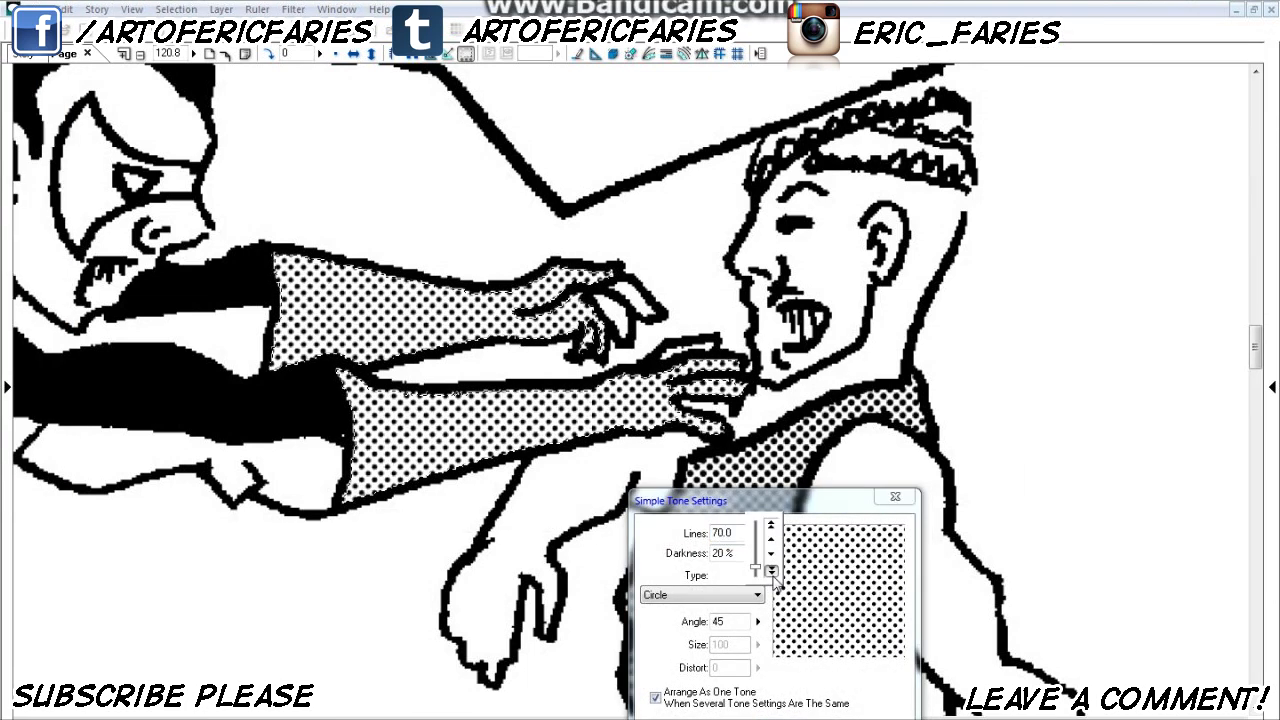
click(781, 718)
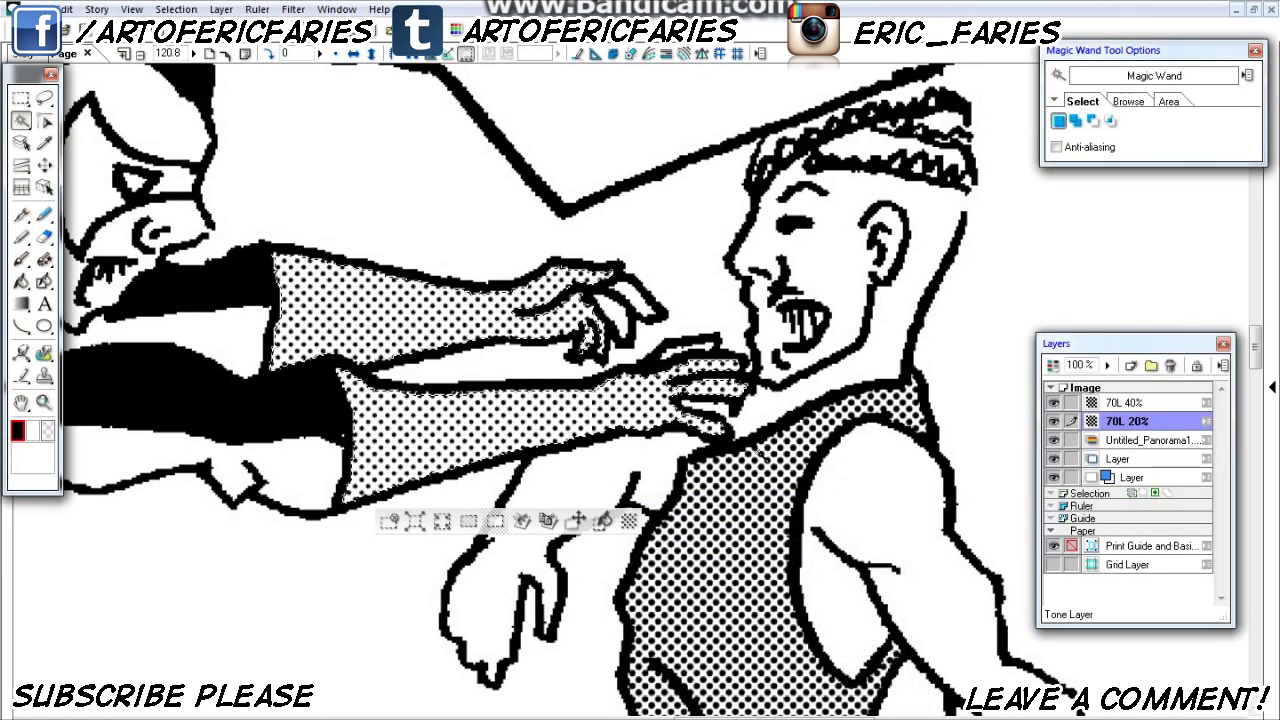
key(ctrl+d)
- Paint the 70L 20% tone into the untoned fingers of the masked man's upper hand with the 0.20 mm Magic Marker
scroll(620, 302, up, 5)
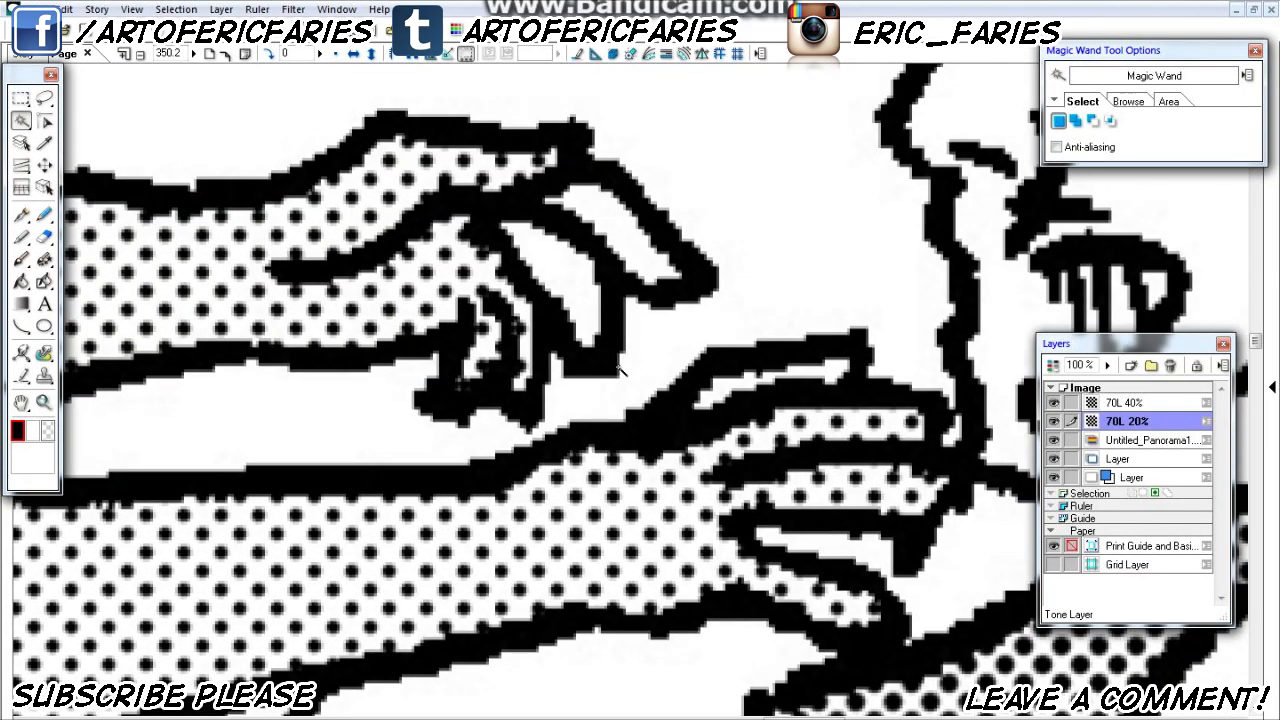
click(22, 240)
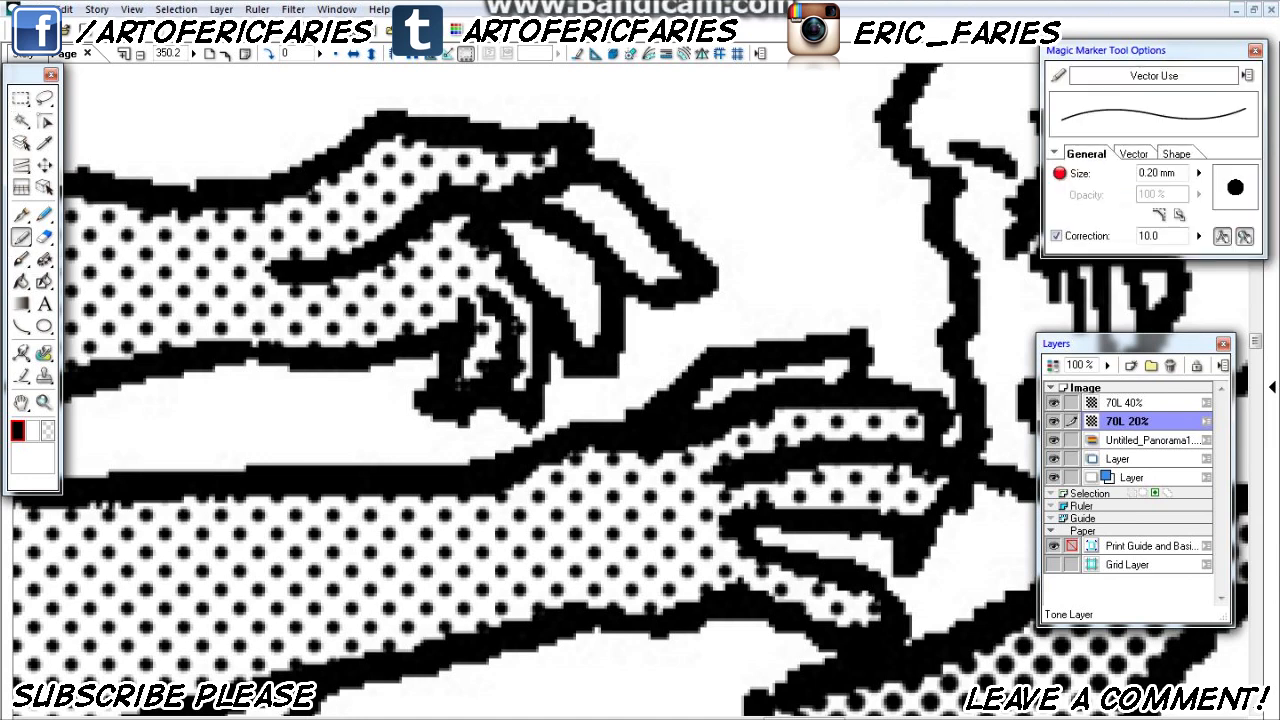
mouse_move(548, 267)
mouse_down()
mouse_move(538, 236)
mouse_move(575, 310)
mouse_move(594, 290)
mouse_up()
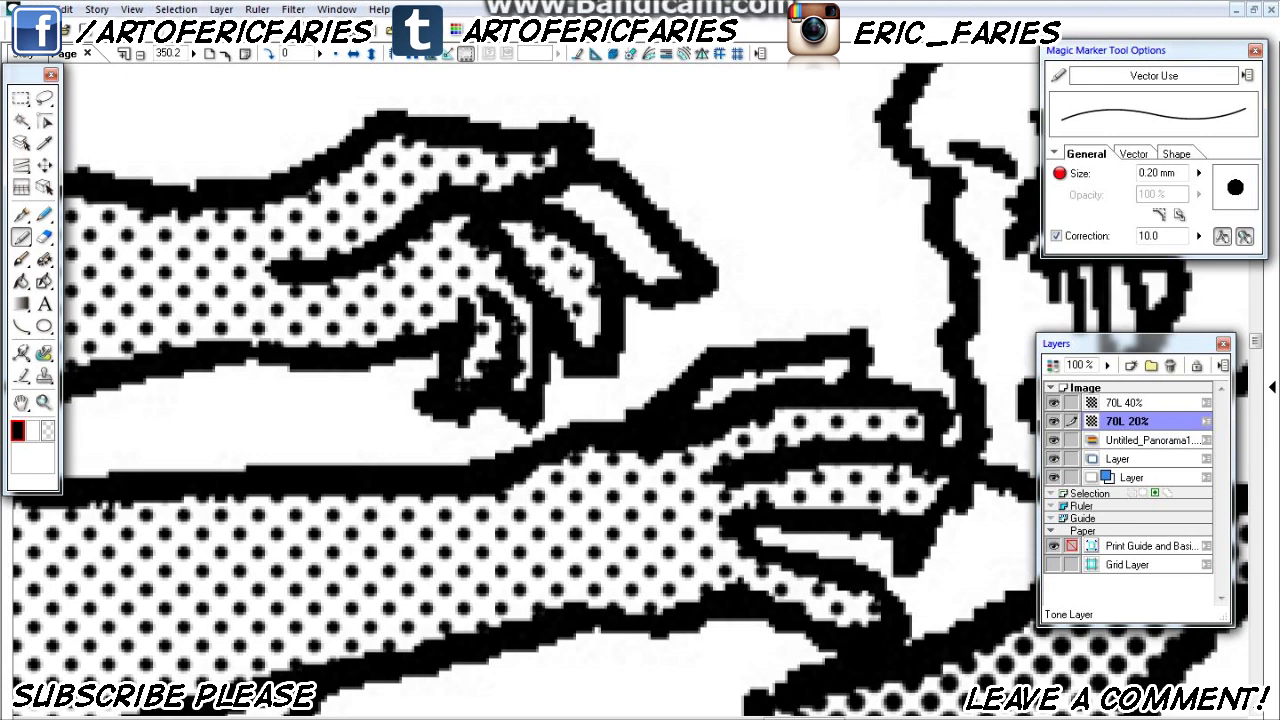
mouse_move(570, 196)
mouse_down()
mouse_move(630, 216)
mouse_move(644, 253)
mouse_up()
- Enlarge the Magic Marker to 0.60 mm and fill the remaining finger gaps on the upper hand and the lower hand's top finger
key(bracketright)
key(bracketright)
key(bracketright)
key(bracketright)
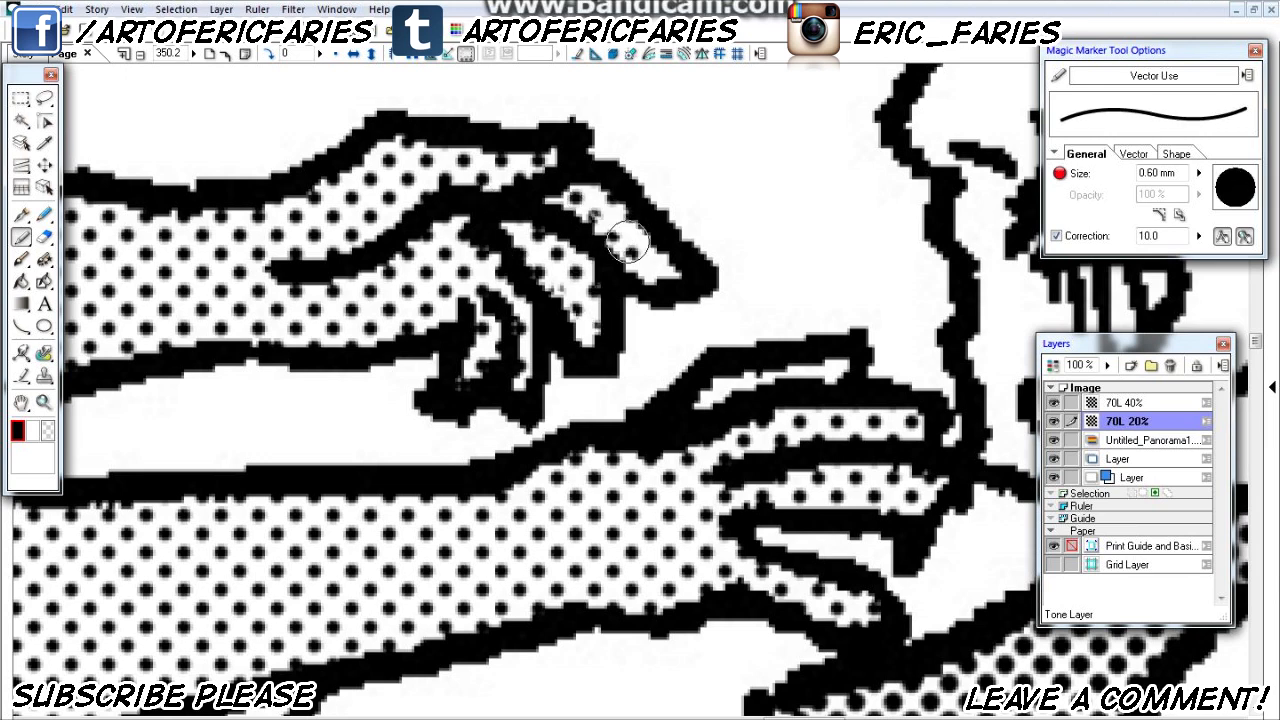
drag(596, 214, 650, 272)
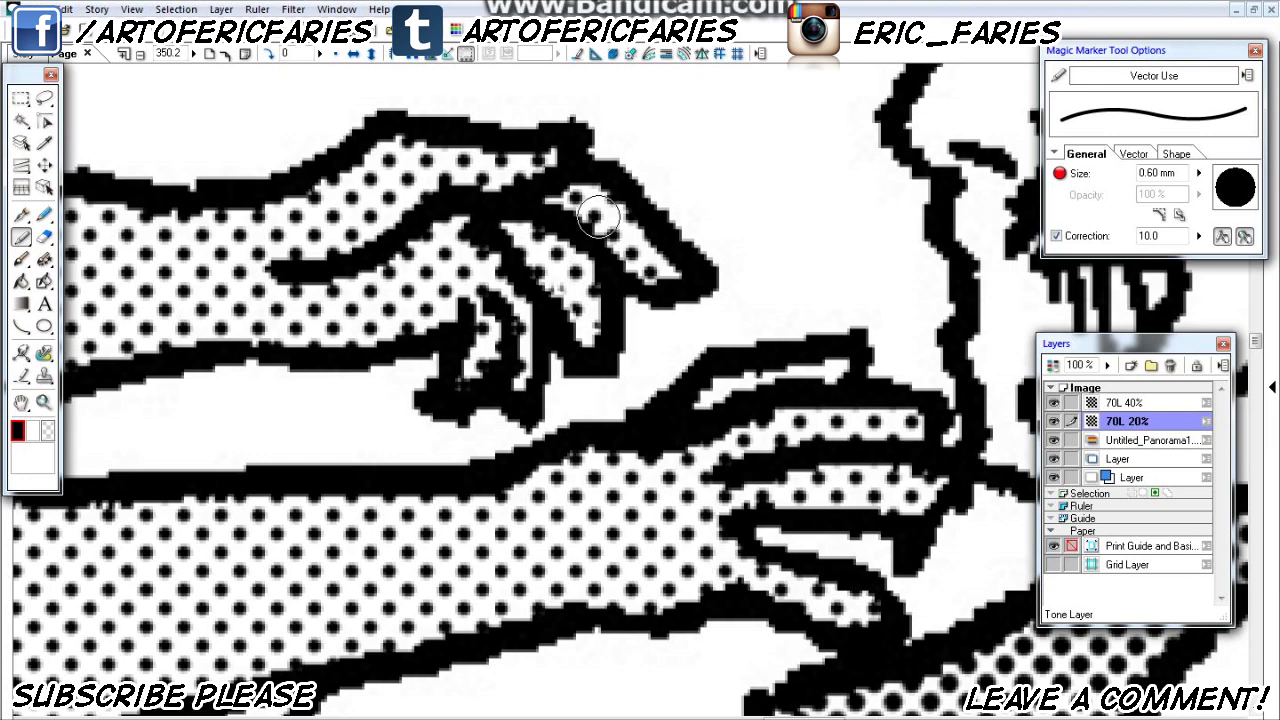
mouse_move(521, 215)
mouse_down()
mouse_move(553, 238)
mouse_move(583, 336)
mouse_up()
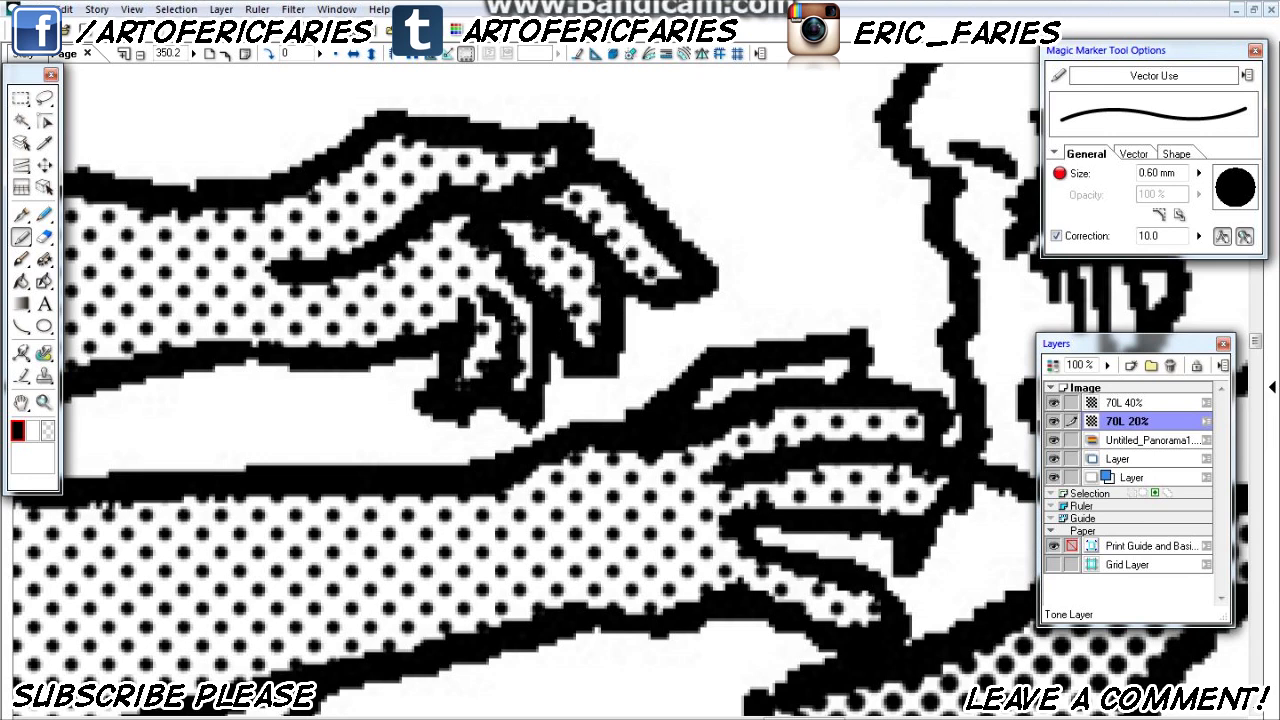
mouse_move(706, 409)
mouse_down()
mouse_move(738, 388)
mouse_move(845, 373)
mouse_move(793, 381)
mouse_up()
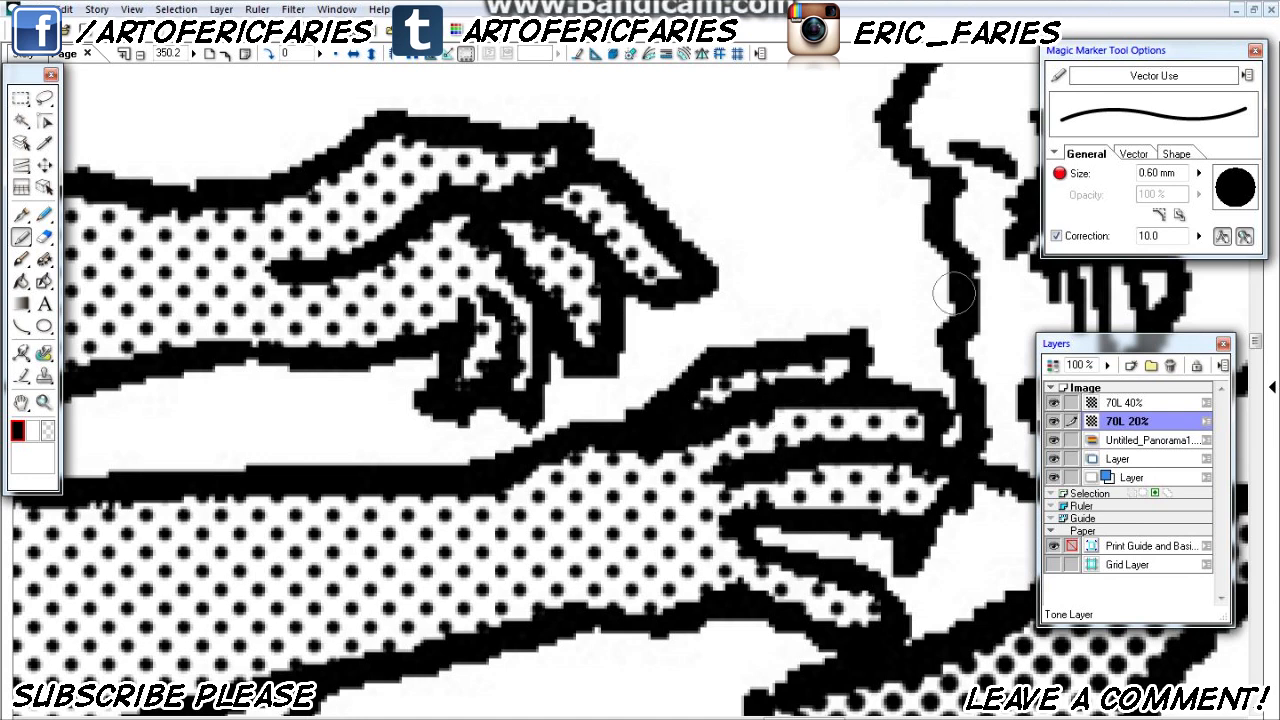
- Erase the stray speck inside the speech balloon near the spiky-haired boy in the last panel, working on the Untitled_Panorama layer
click(140, 54)
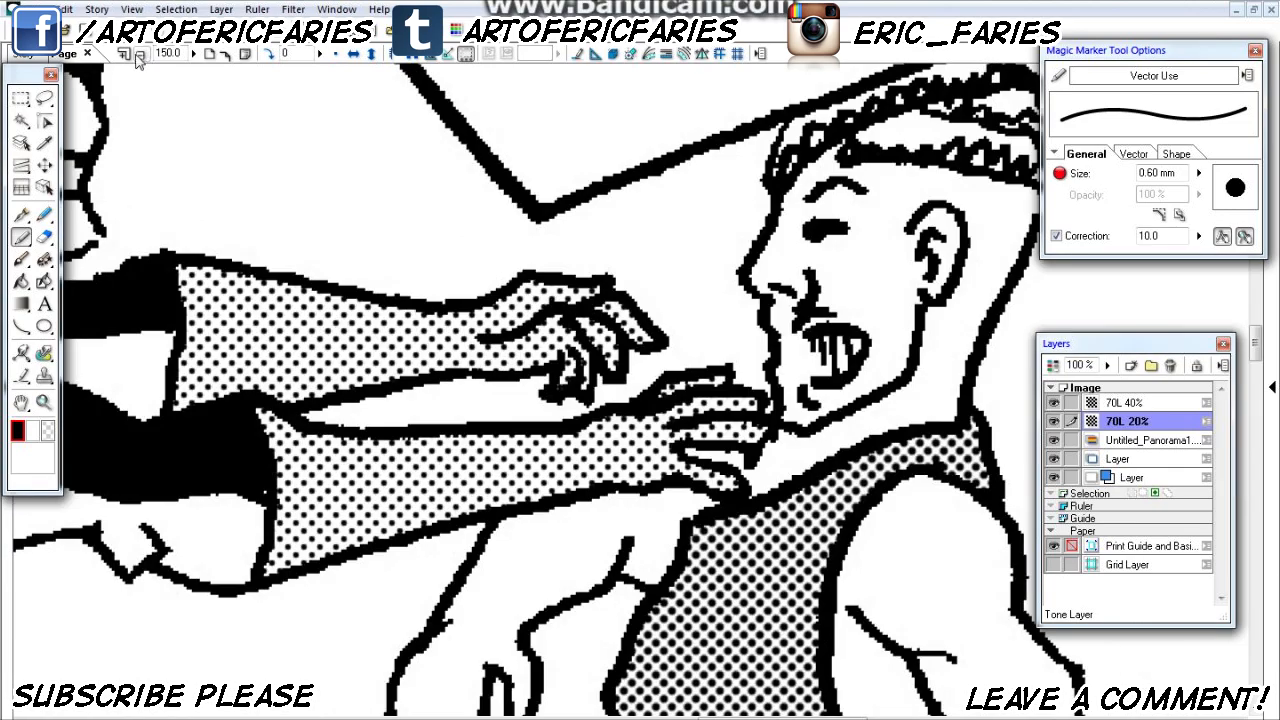
click(140, 54)
click(140, 54)
drag(437, 520, 493, 457)
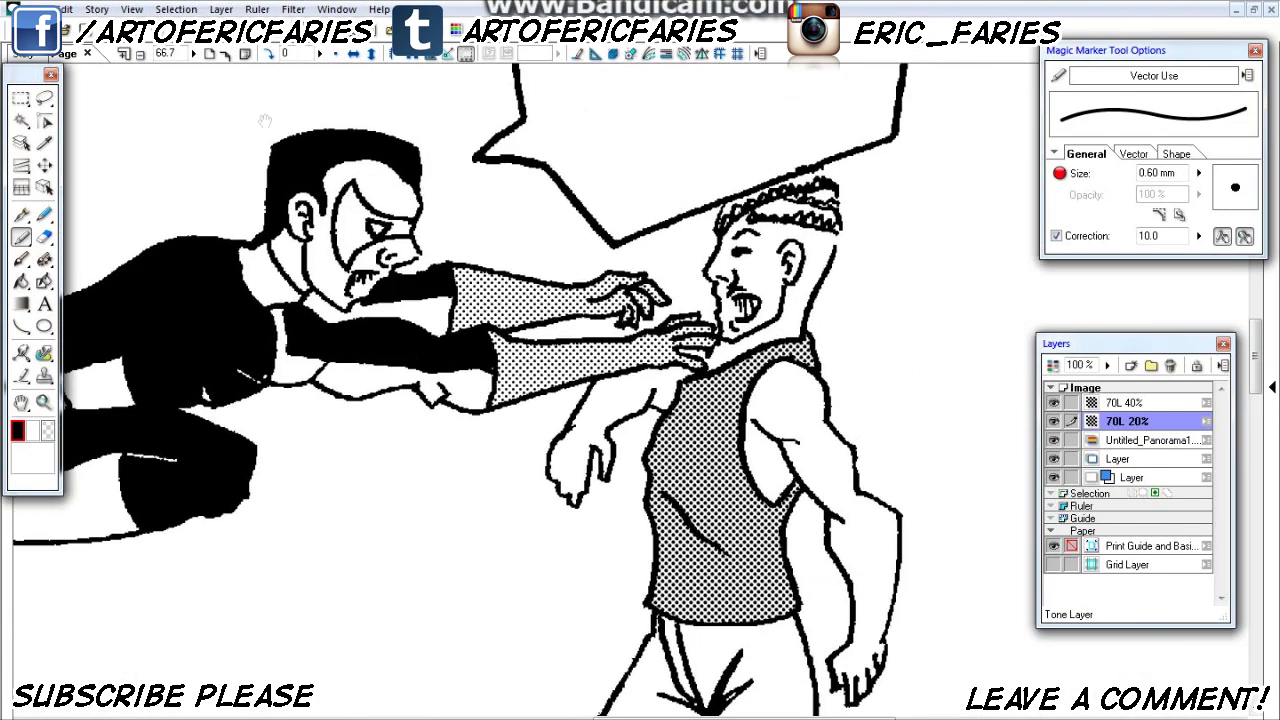
click(141, 54)
click(141, 54)
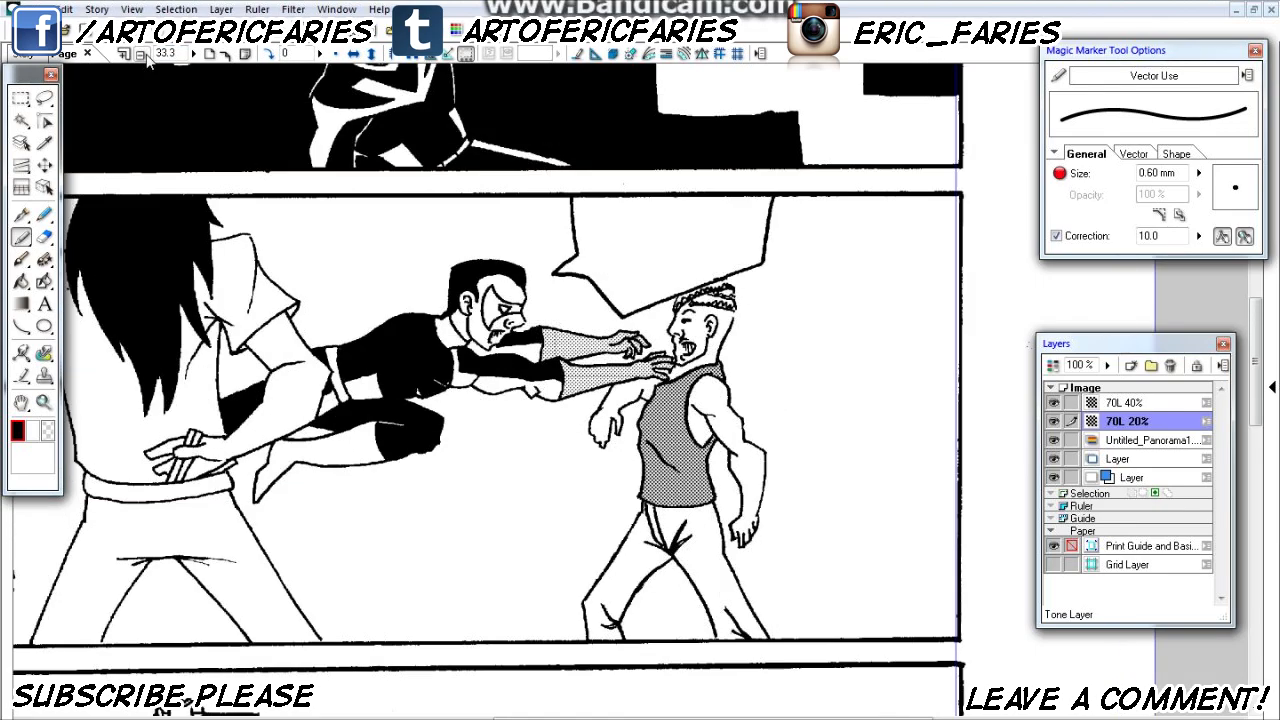
drag(631, 437, 883, 343)
drag(740, 570, 717, 283)
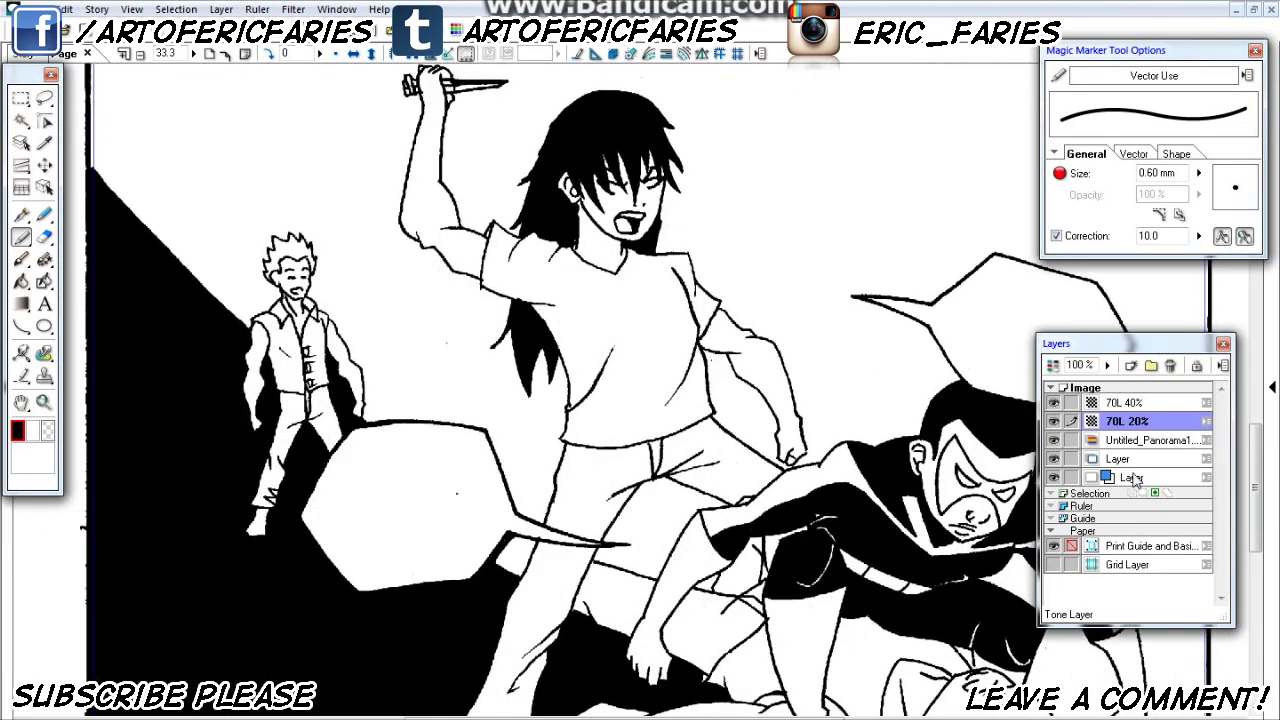
click(1138, 447)
scroll(492, 478, down, 2)
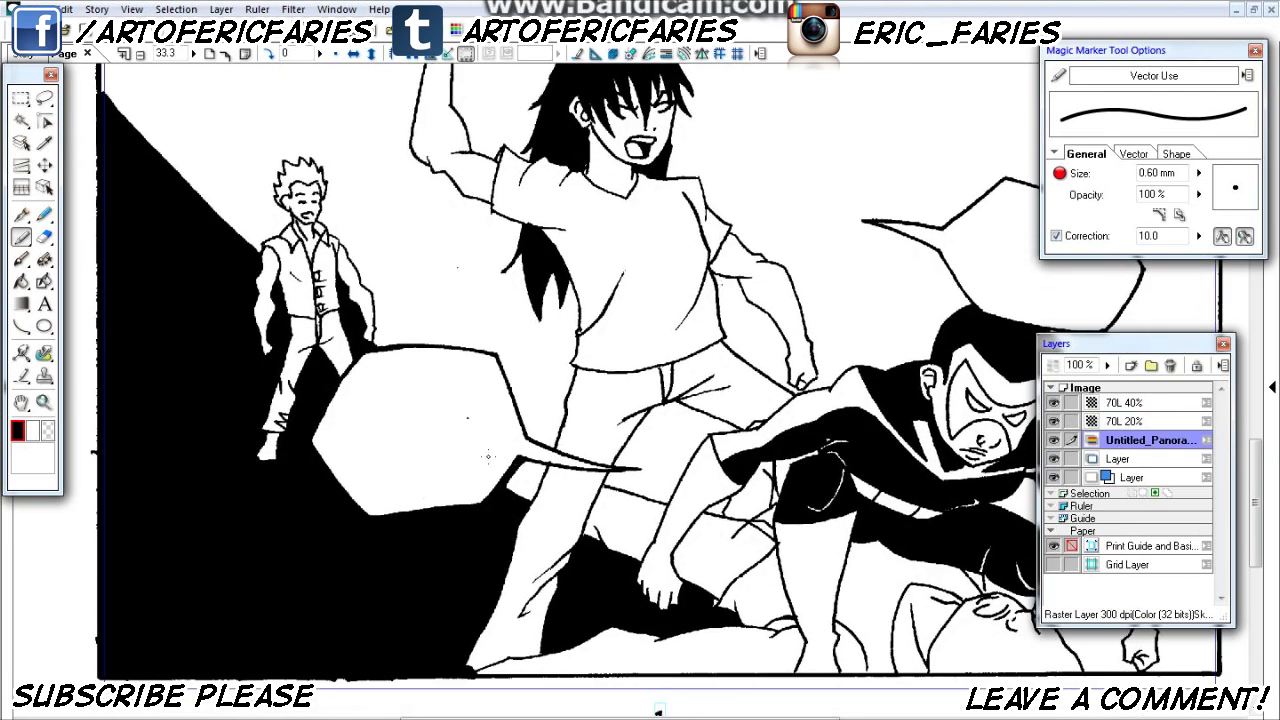
key(e)
drag(447, 489, 481, 470)
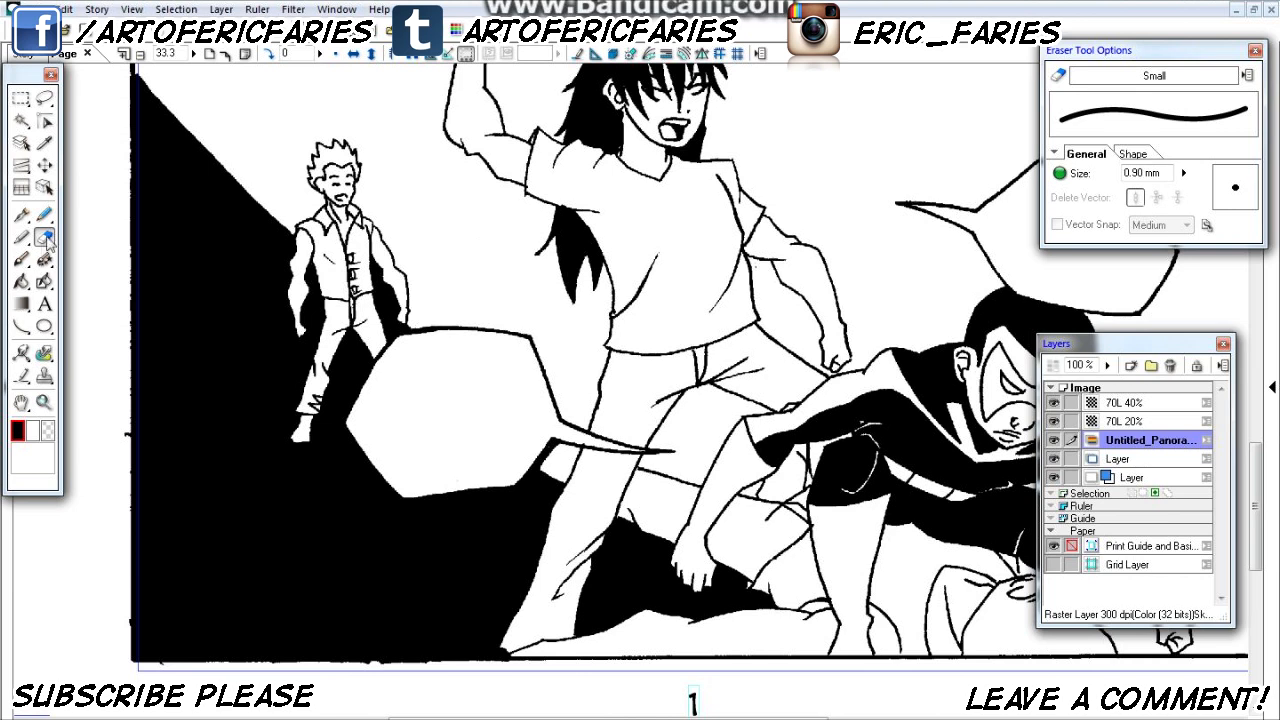
- Start a text object in the speech balloon near the spiky-haired boy and set its font to DigitalStrip
click(44, 306)
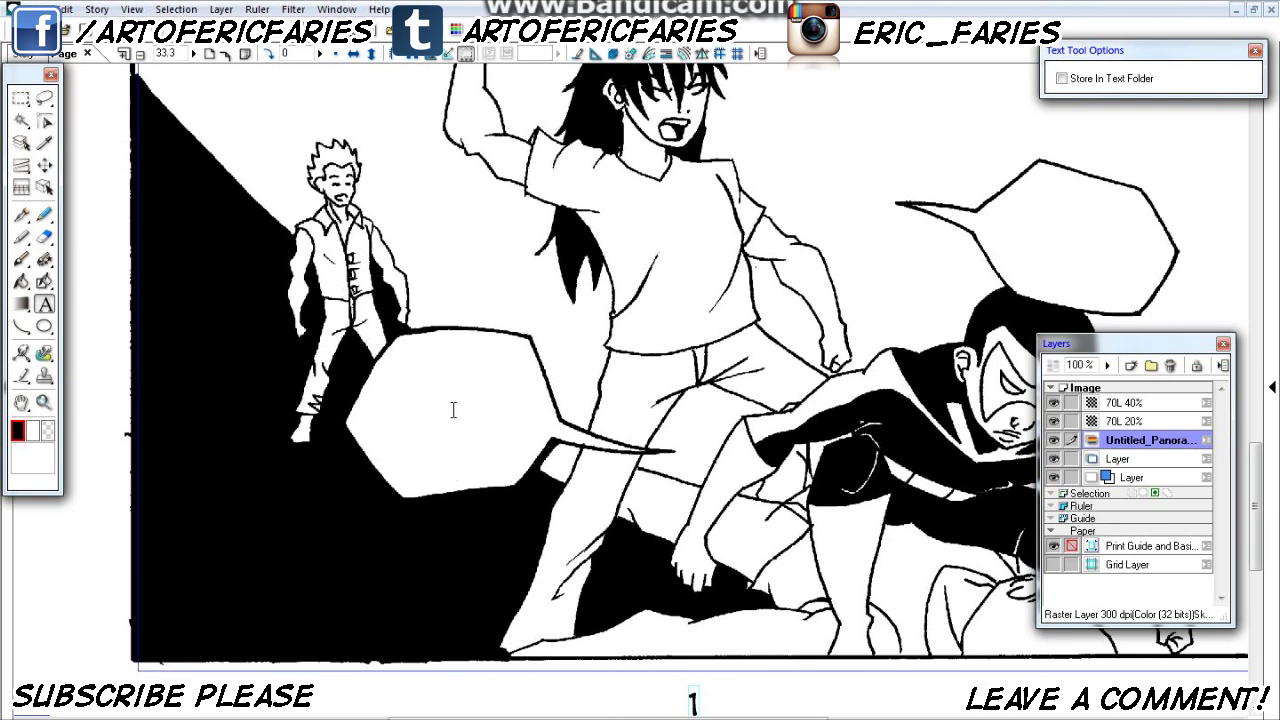
click(453, 418)
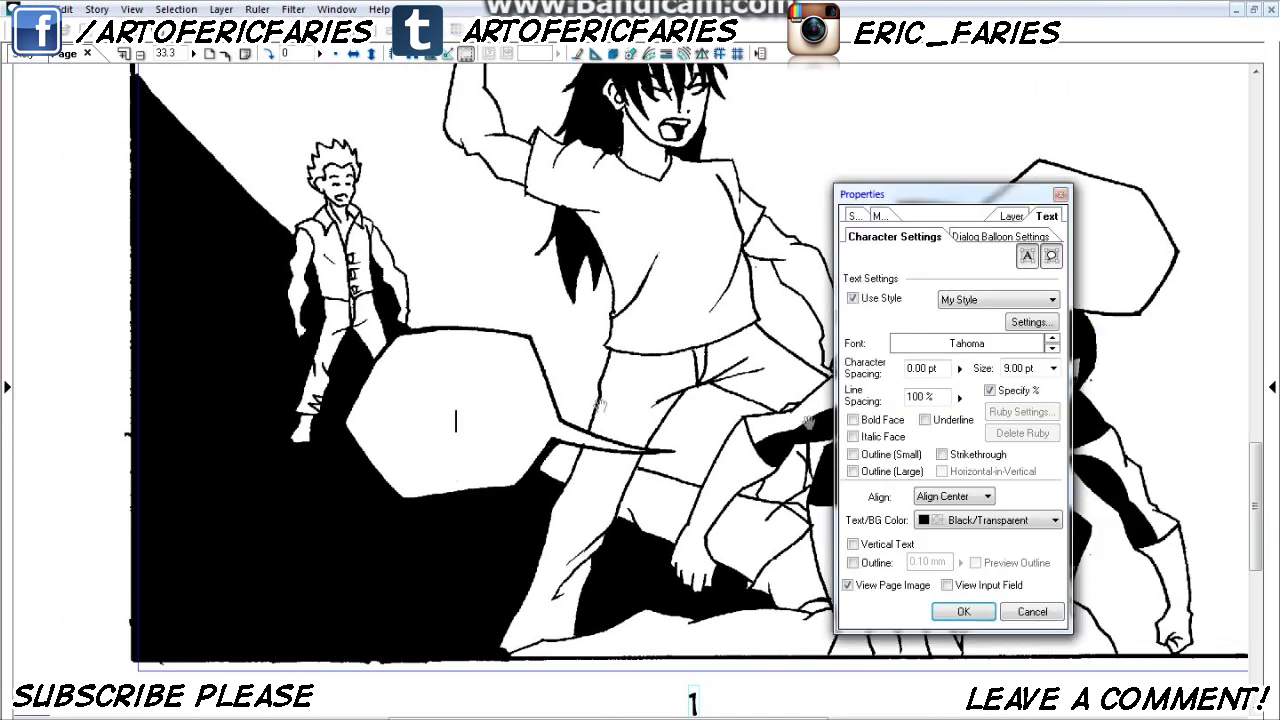
click(967, 343)
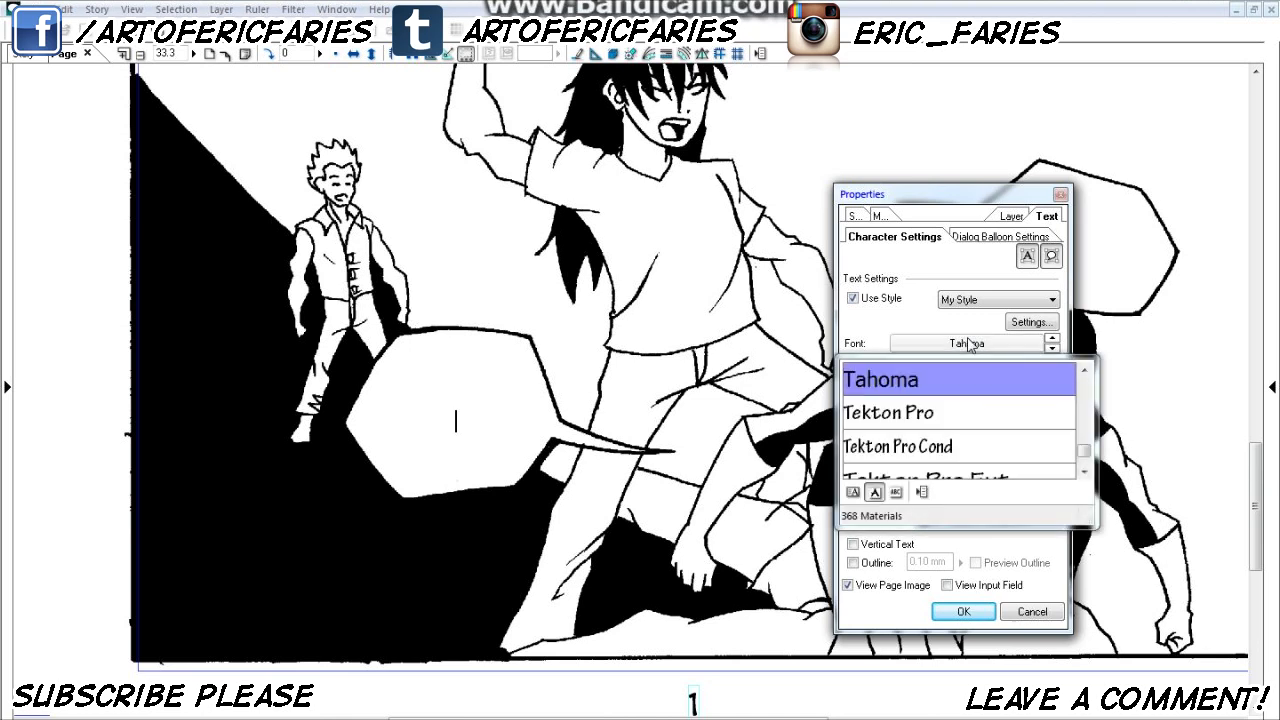
drag(1084, 521, 1145, 665)
drag(1135, 595, 1133, 447)
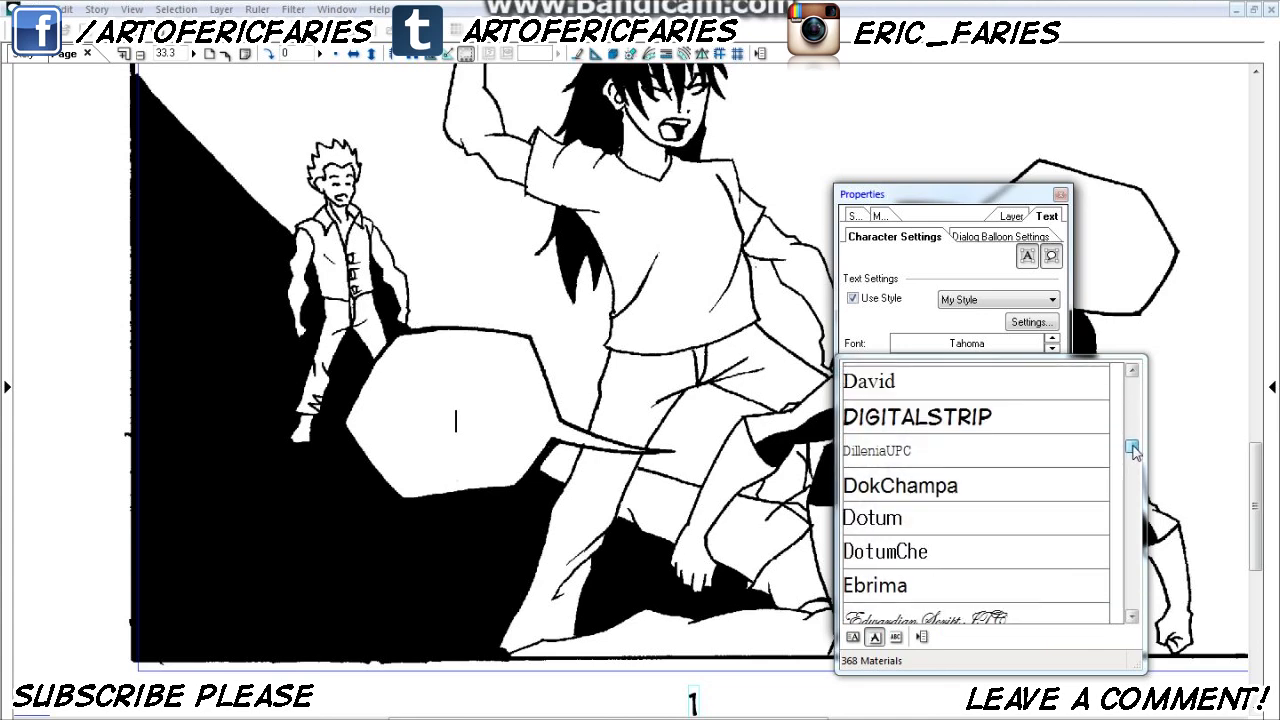
click(885, 414)
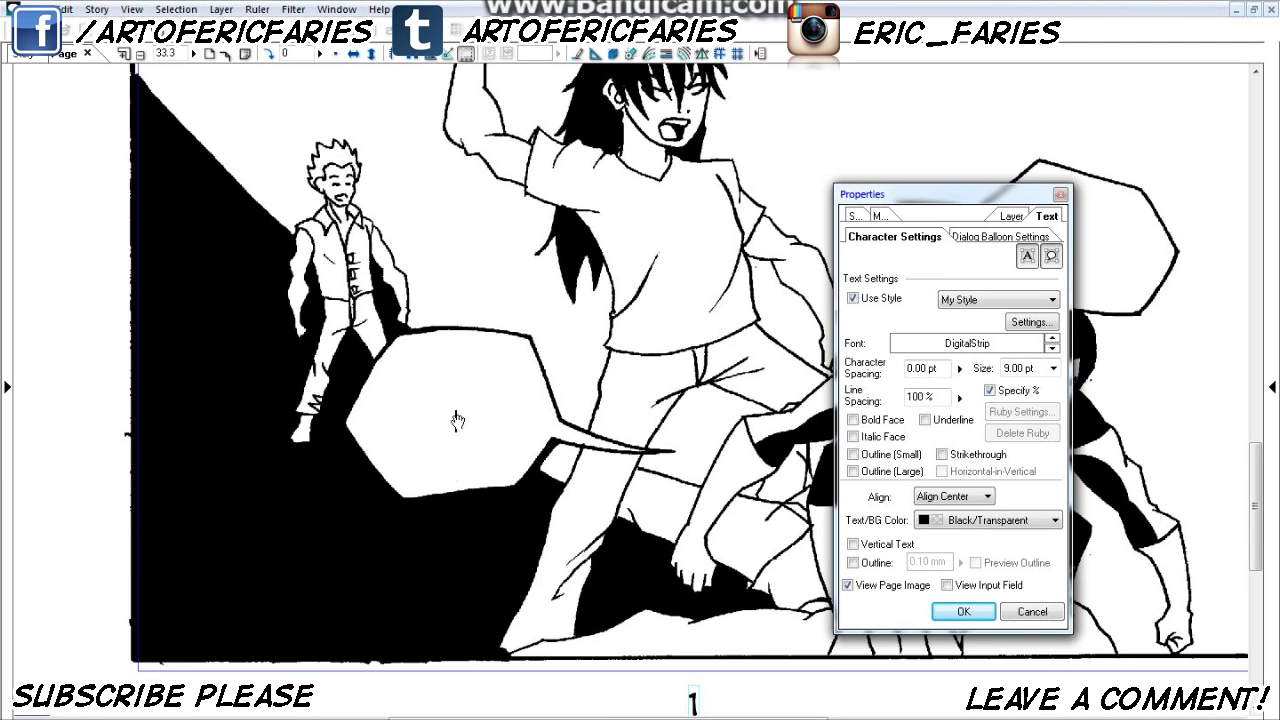
- Letter the balloon below the spiky-haired boy with "MANGA STUDIO IS AWESOME!" on three lines and centre the text inside it
click(456, 418)
text(MANGA)
key(Return)
text(STUDIO IS)
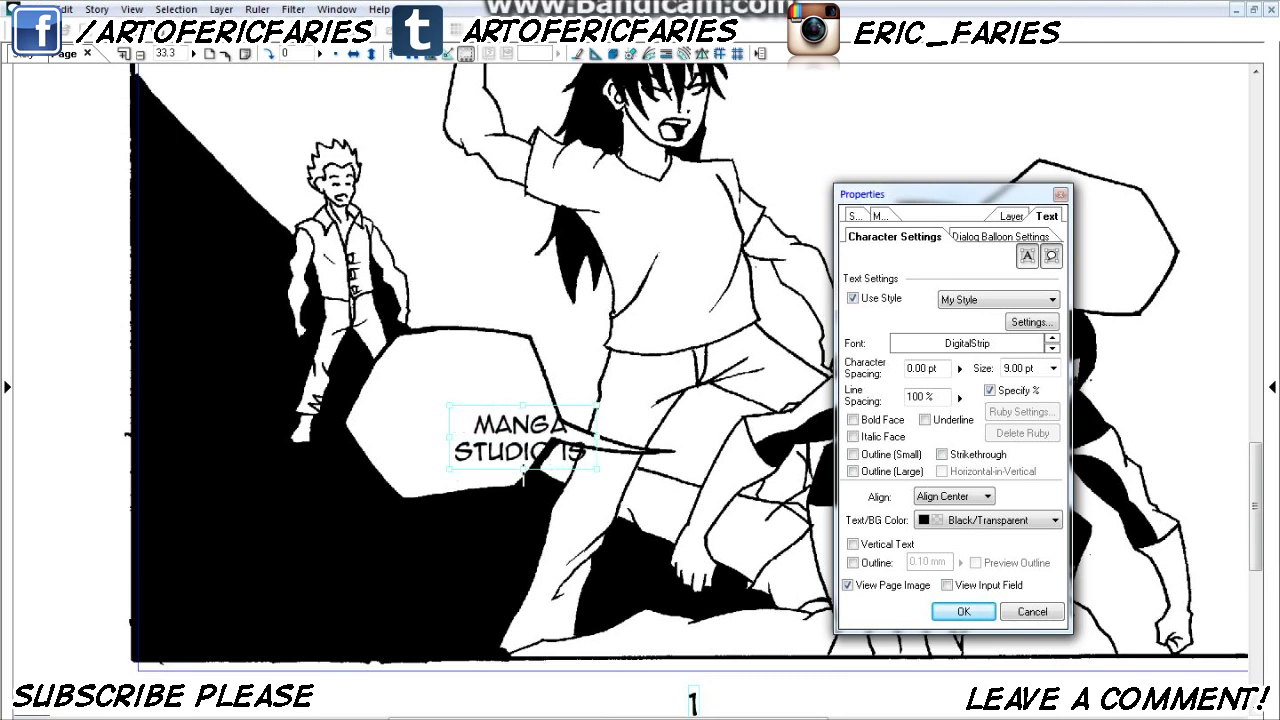
key(Return)
text(MWESOME)
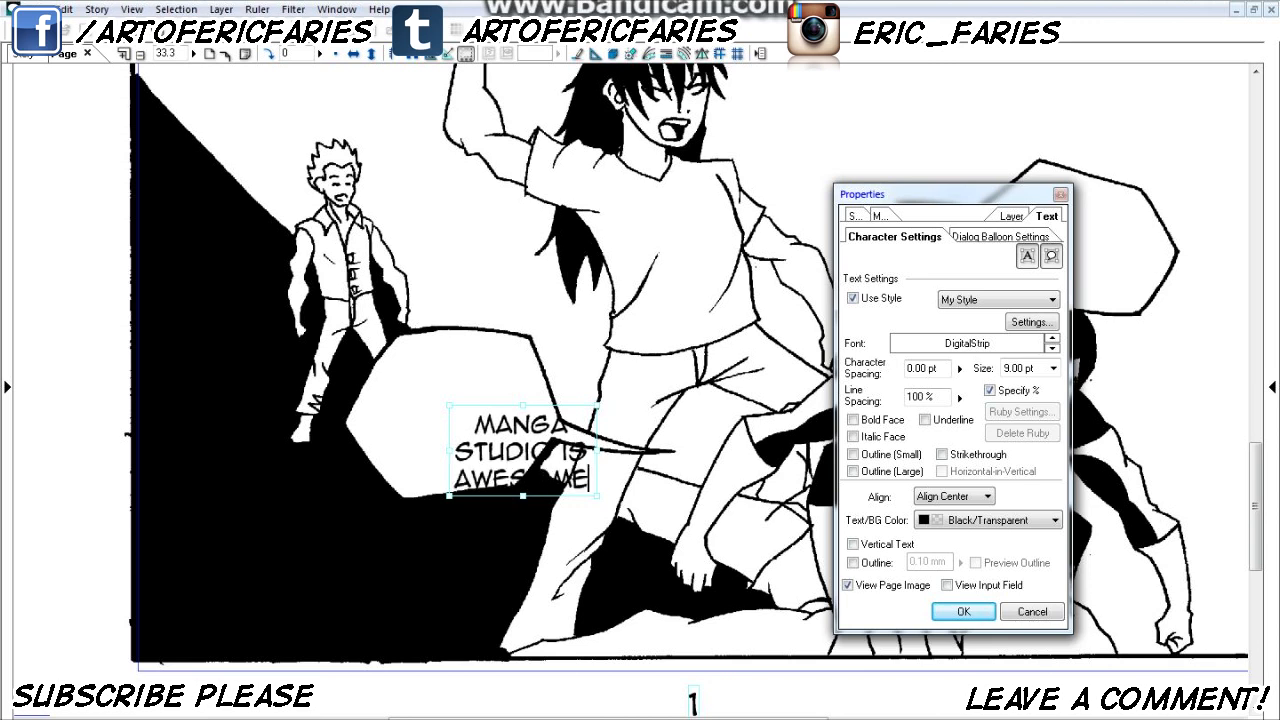
drag(557, 505, 488, 460)
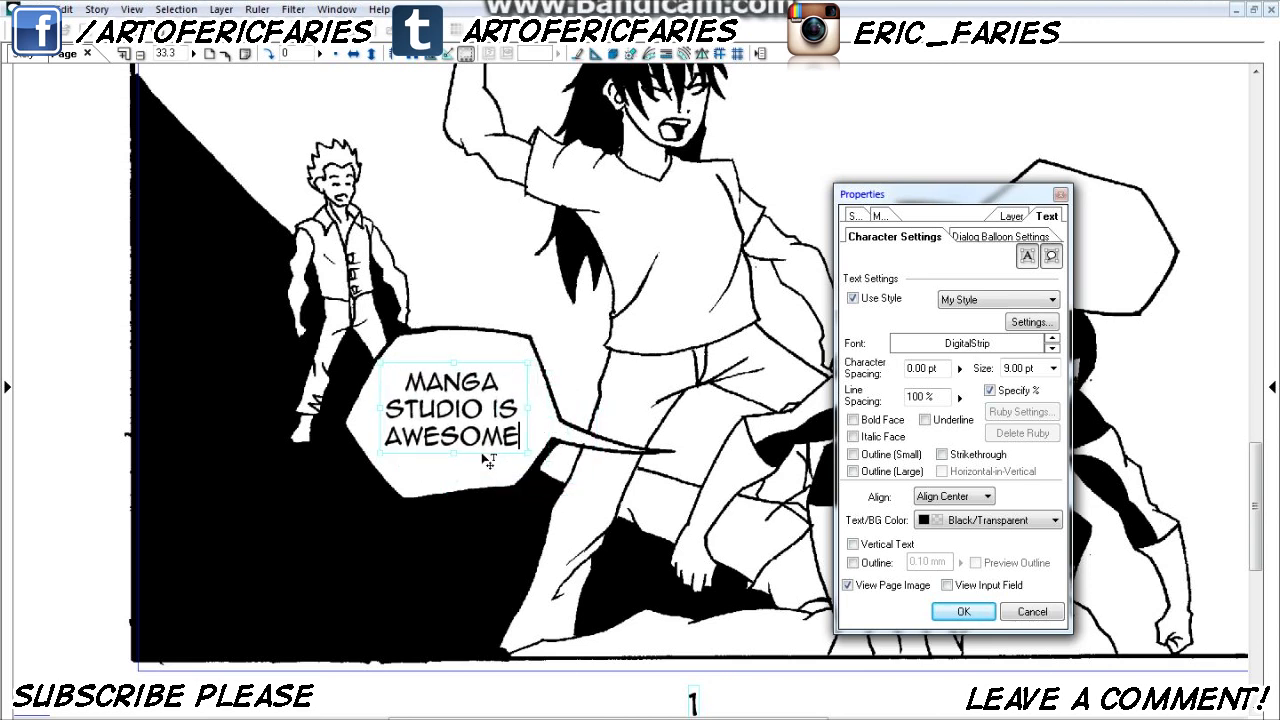
text(!)
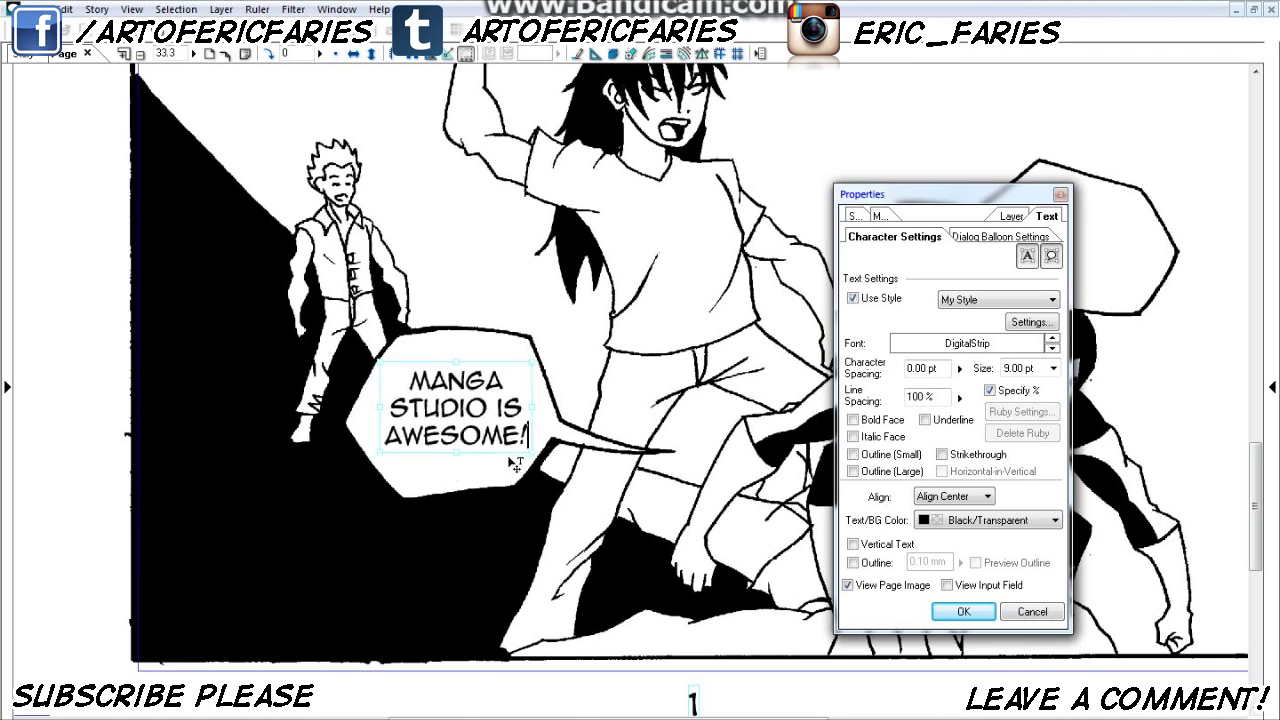
- Move the lettering to the empty area above the spiky-haired boy and start generating a dialog balloon around it
drag(1260, 505, 1260, 477)
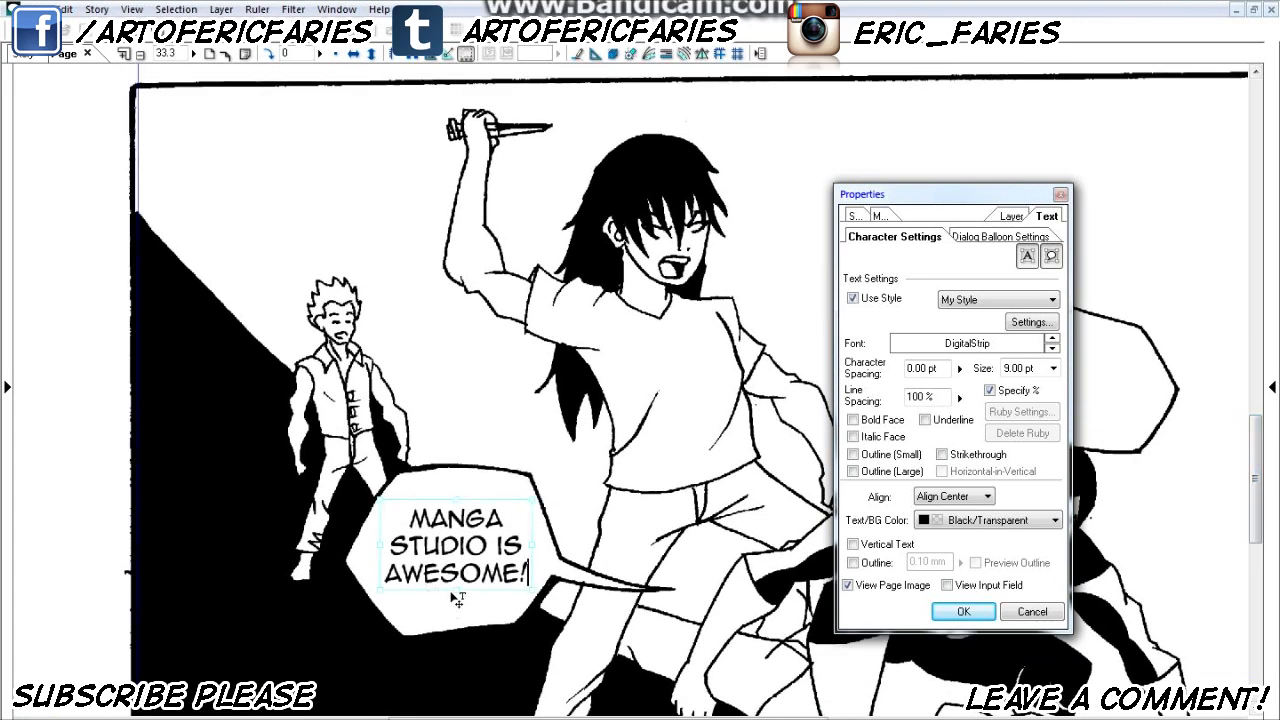
drag(443, 600, 312, 214)
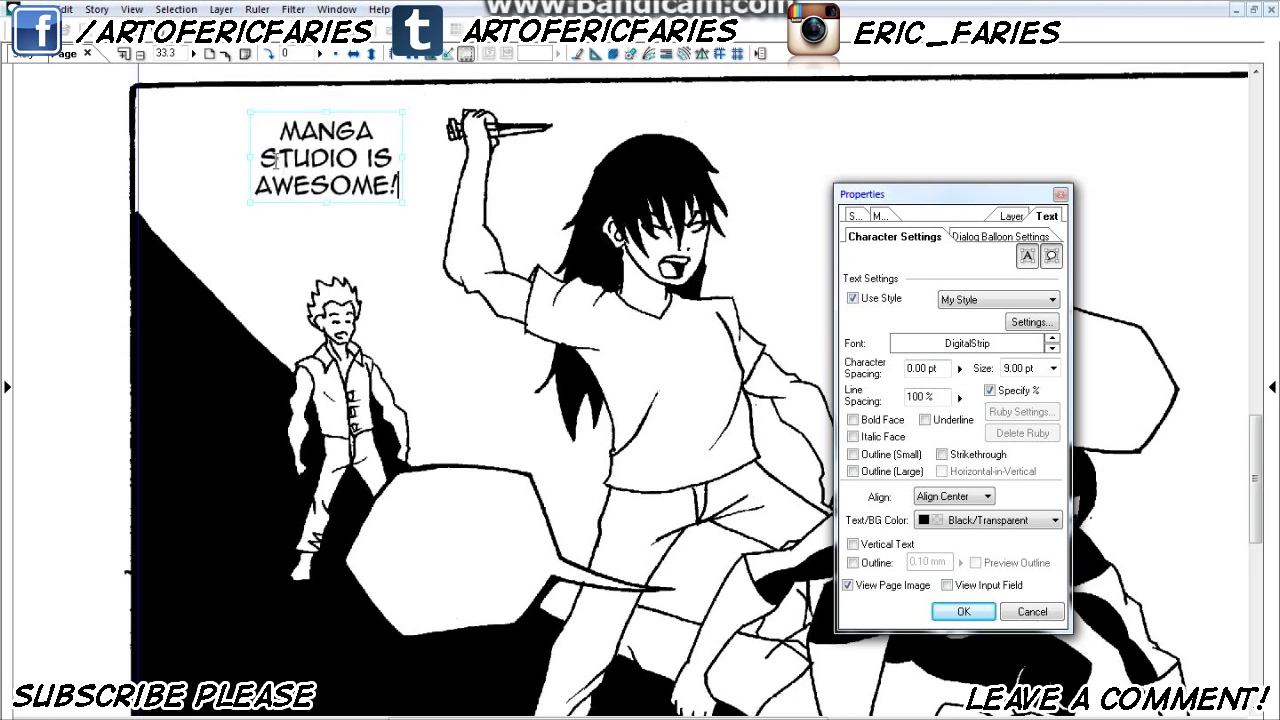
click(975, 238)
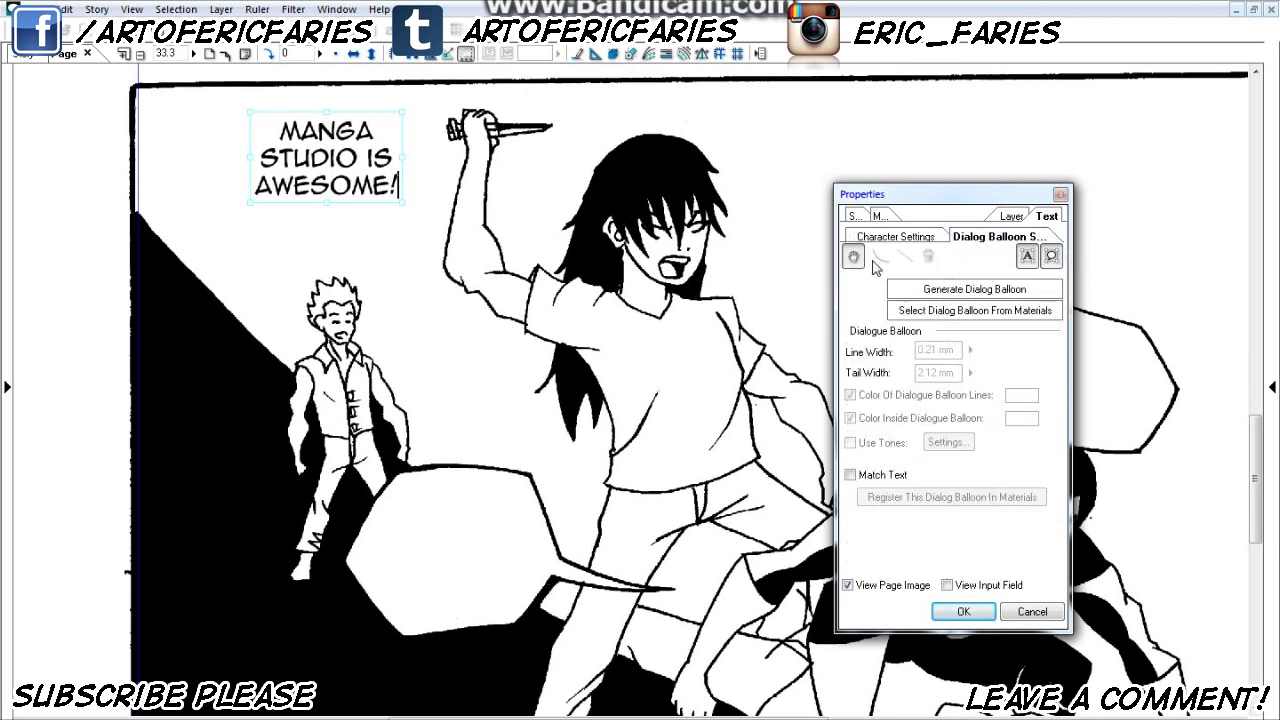
click(958, 291)
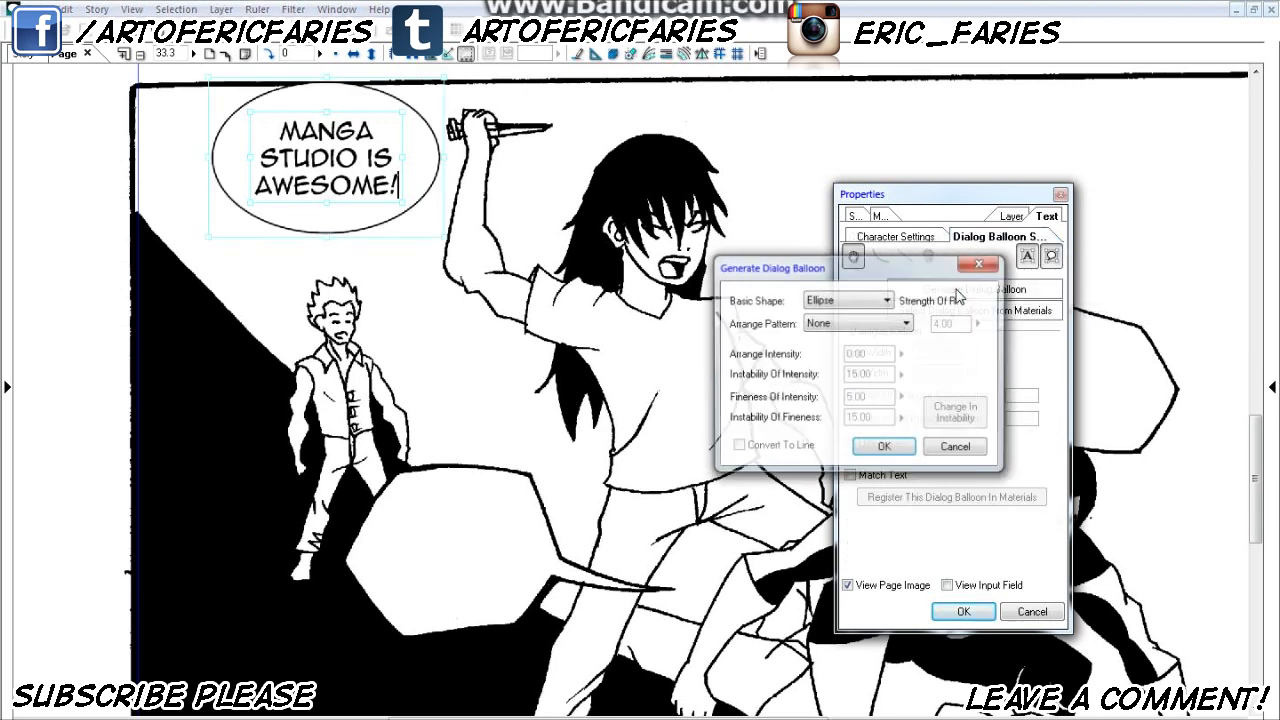
- Try out basic shapes and the Rough, Explosion (Weak), Explosion (Strong) and Focus Lines arrange patterns on the new balloon
click(847, 301)
click(836, 327)
scroll(845, 302, down, 1)
scroll(843, 303, down, 1)
scroll(844, 304, up, 1)
scroll(845, 305, down, 1)
click(850, 322)
click(850, 340)
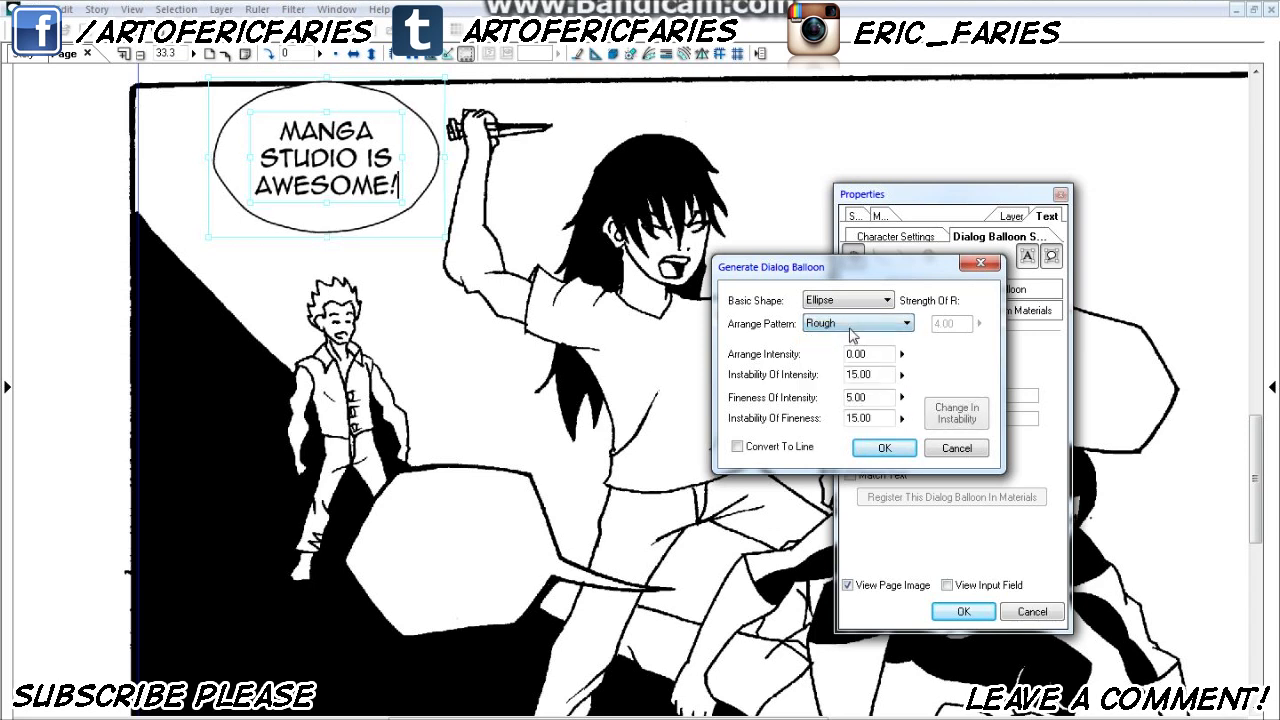
scroll(855, 325, down, 1)
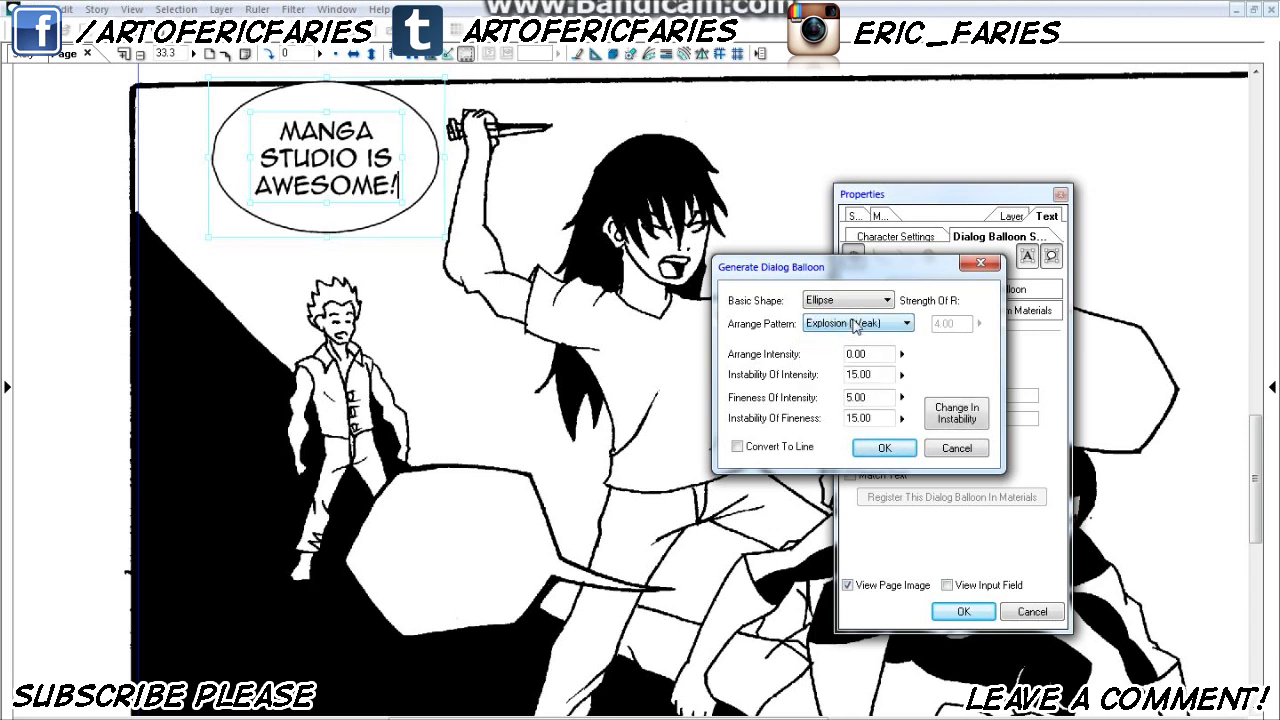
scroll(840, 323, down, 2)
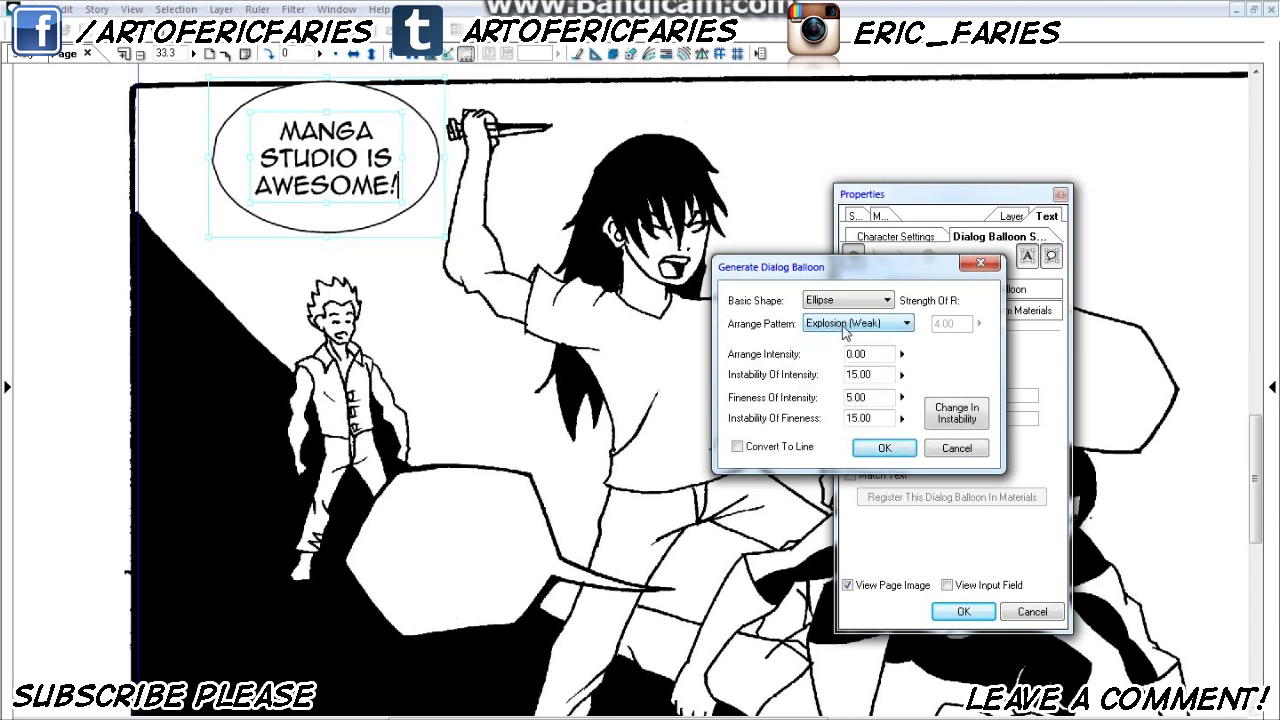
scroll(843, 323, up, 4)
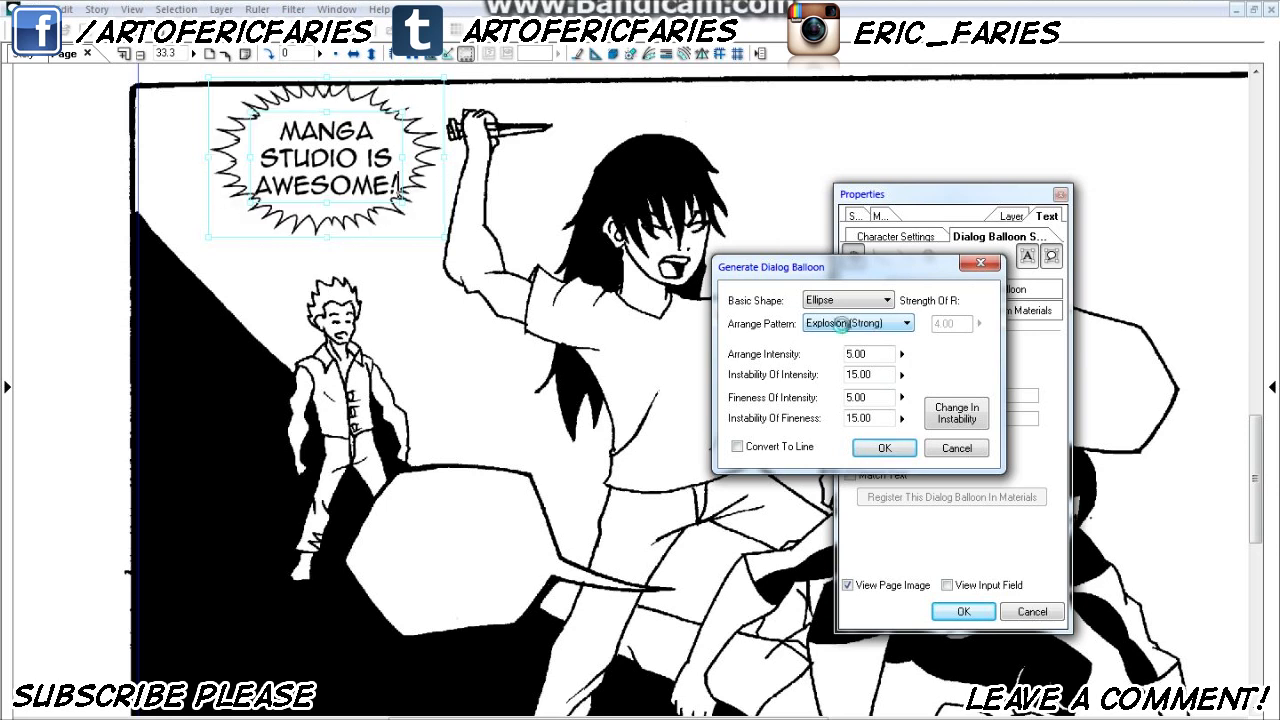
scroll(843, 325, down, 1)
scroll(843, 325, up, 1)
scroll(843, 325, down, 3)
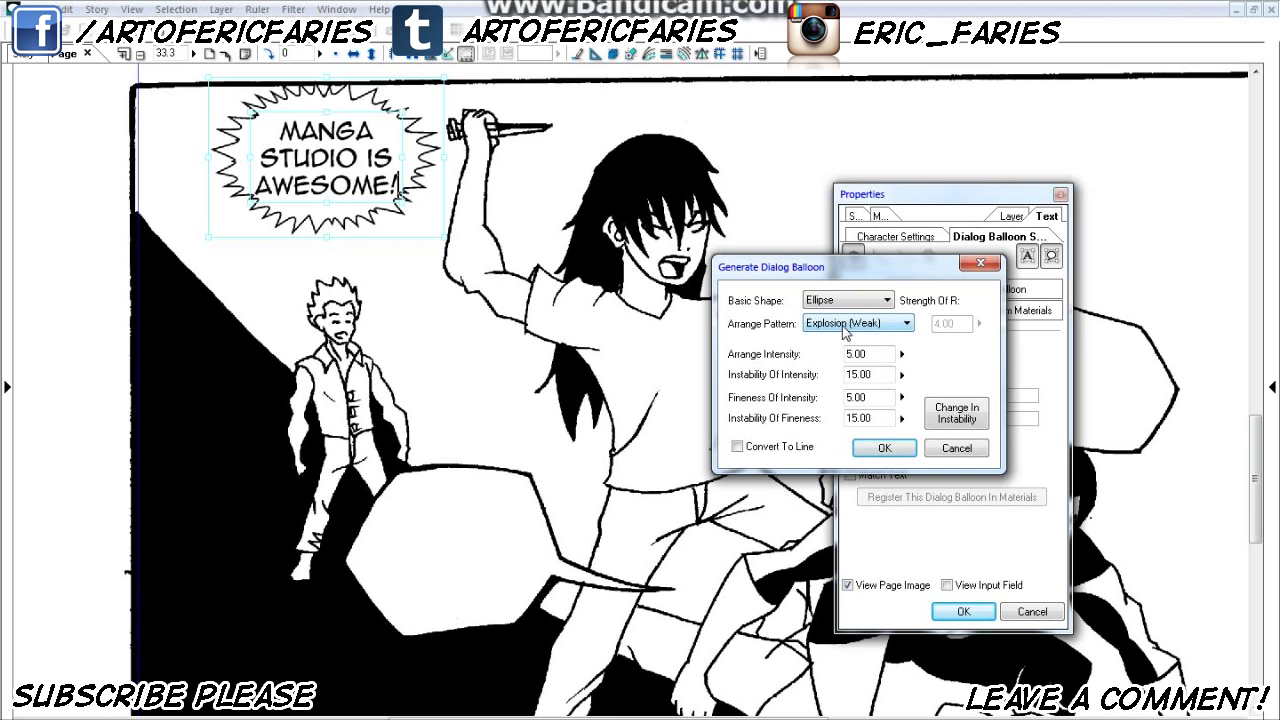
scroll(843, 331, down, 1)
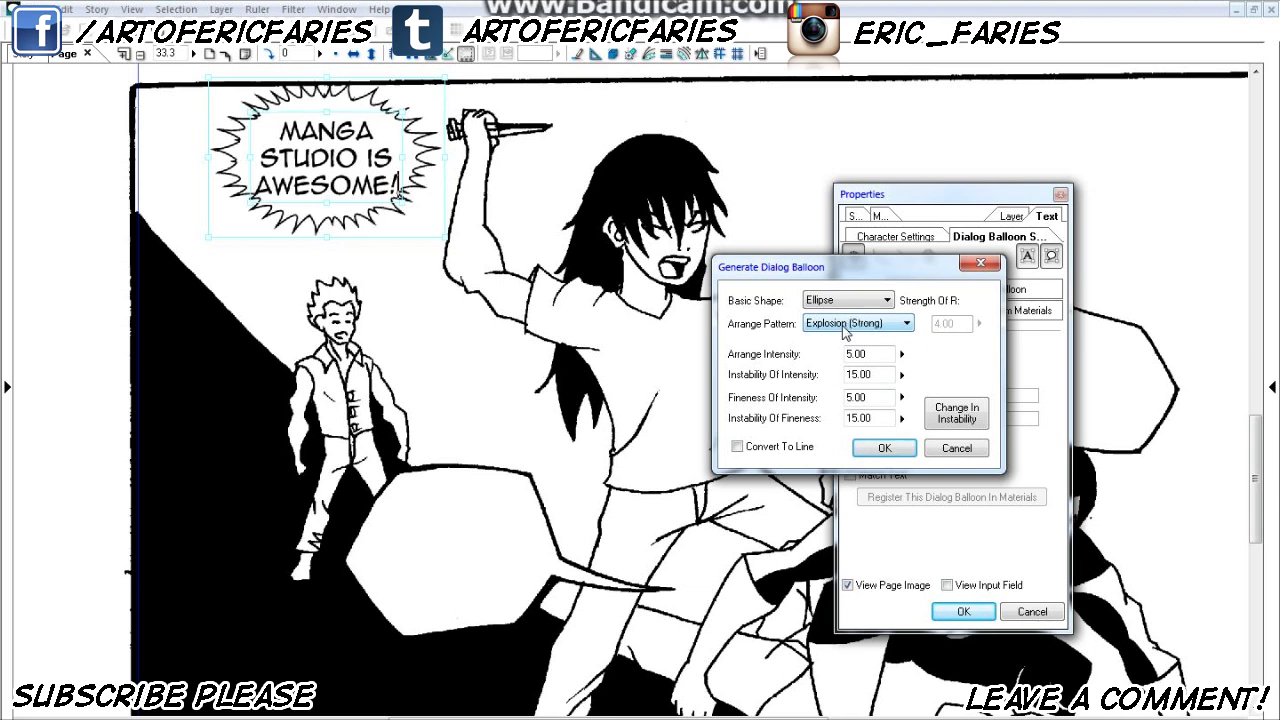
scroll(898, 332, down, 1)
scroll(898, 332, down, 1)
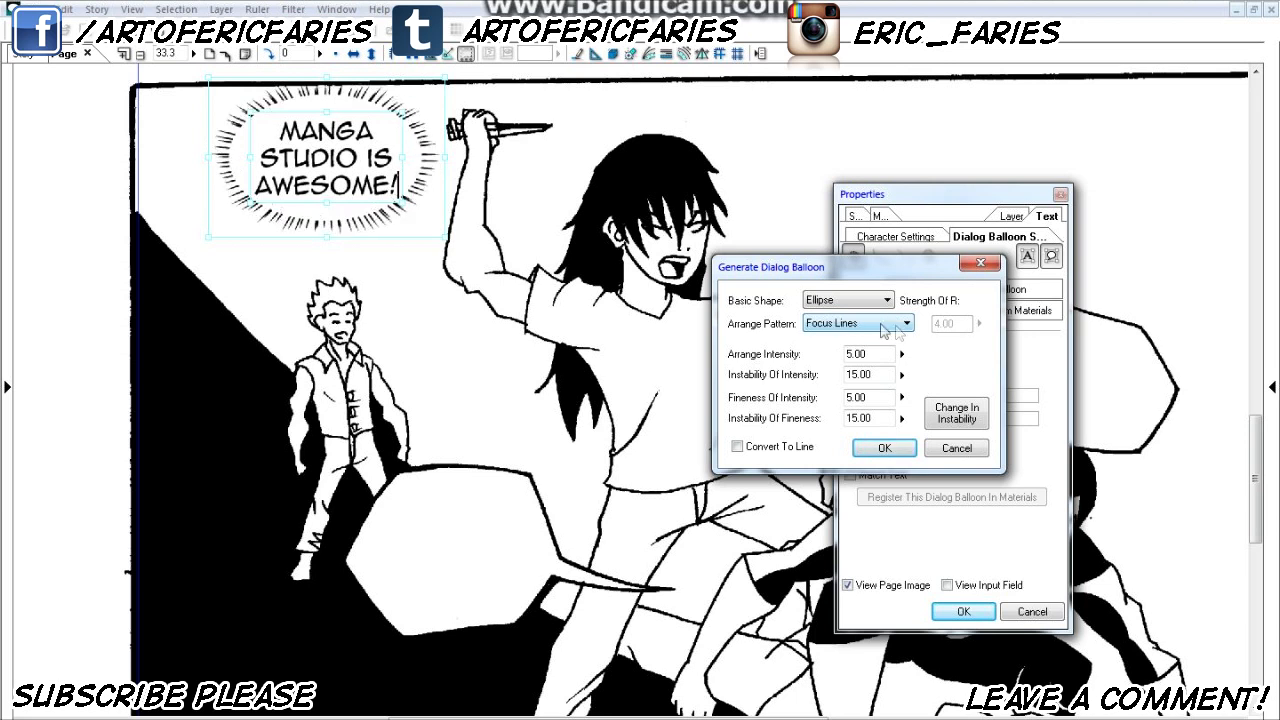
- Generate the balloon as a plain ellipse with arrange pattern None and add a curved tail at its lower right
scroll(848, 335, up, 2)
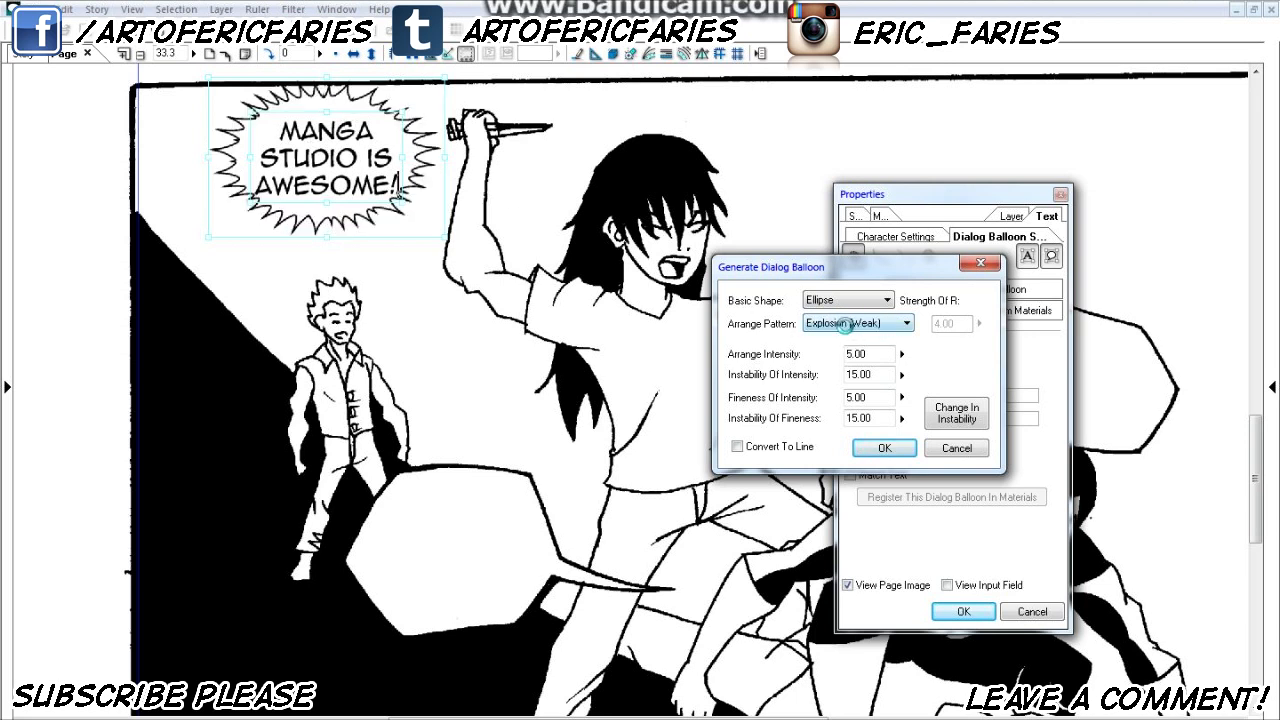
click(882, 452)
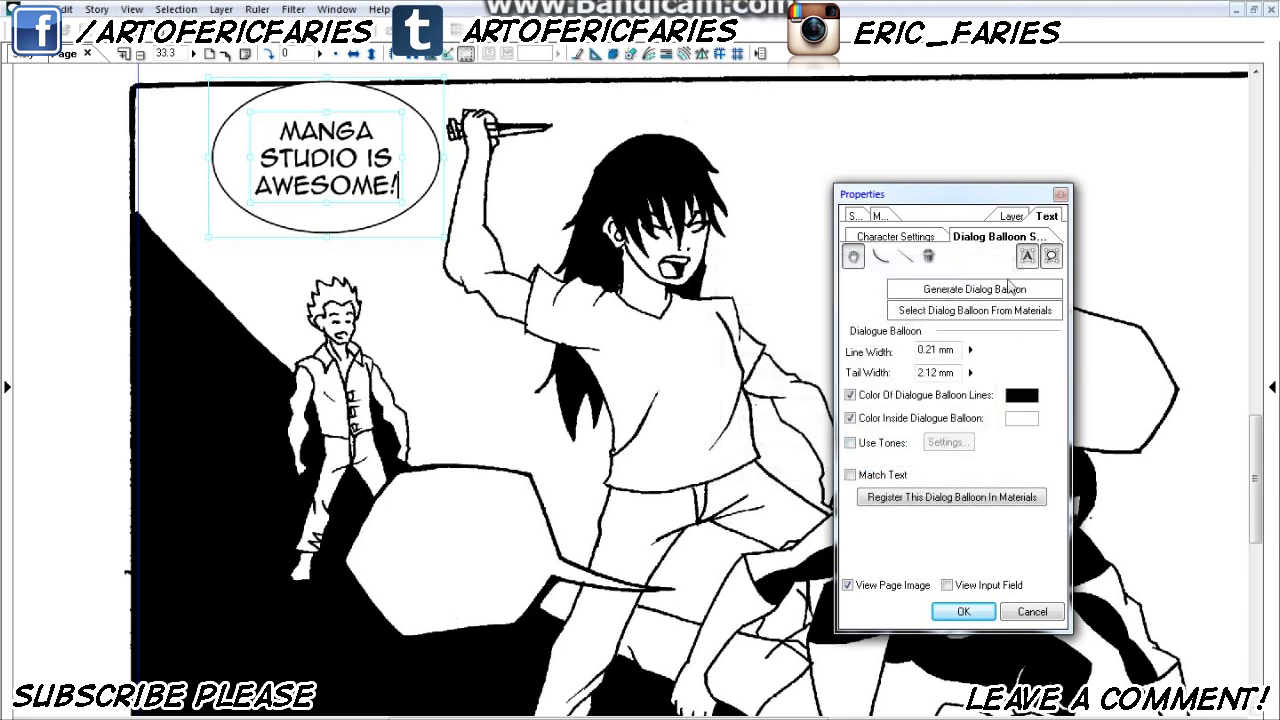
click(880, 256)
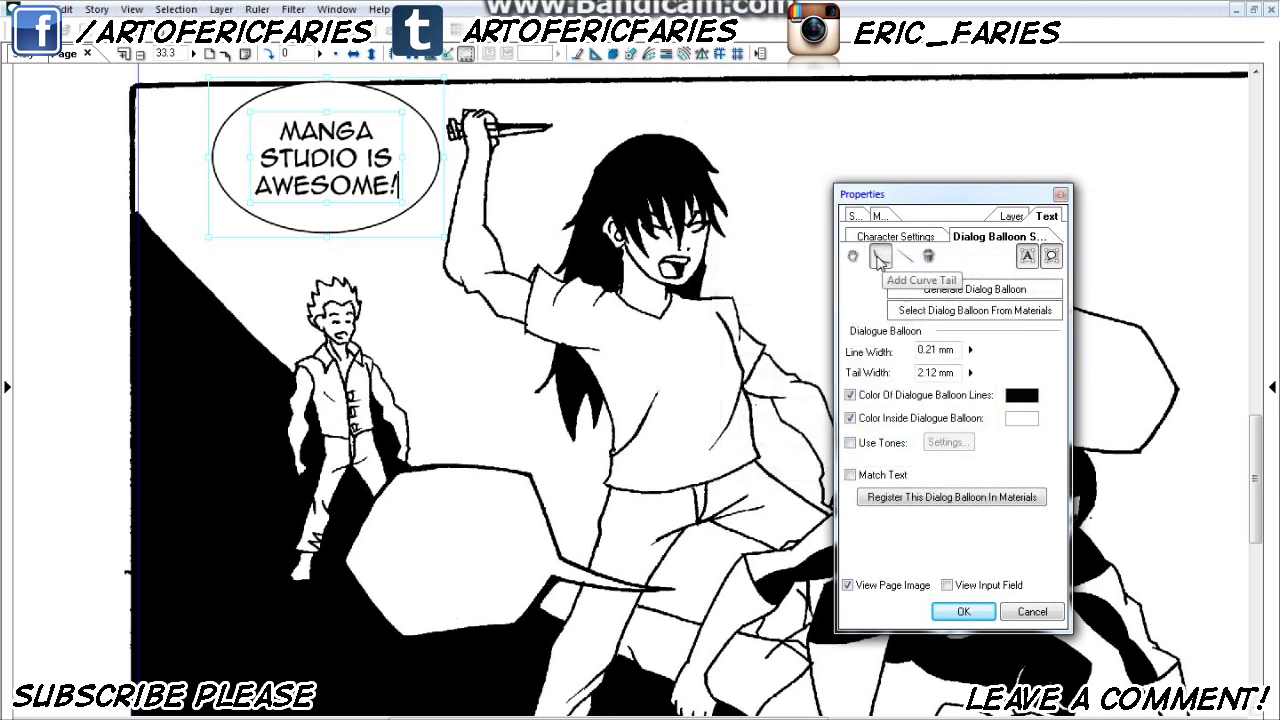
mouse_move(420, 200)
mouse_down()
mouse_move(470, 240)
mouse_move(443, 209)
mouse_up()
click(409, 207)
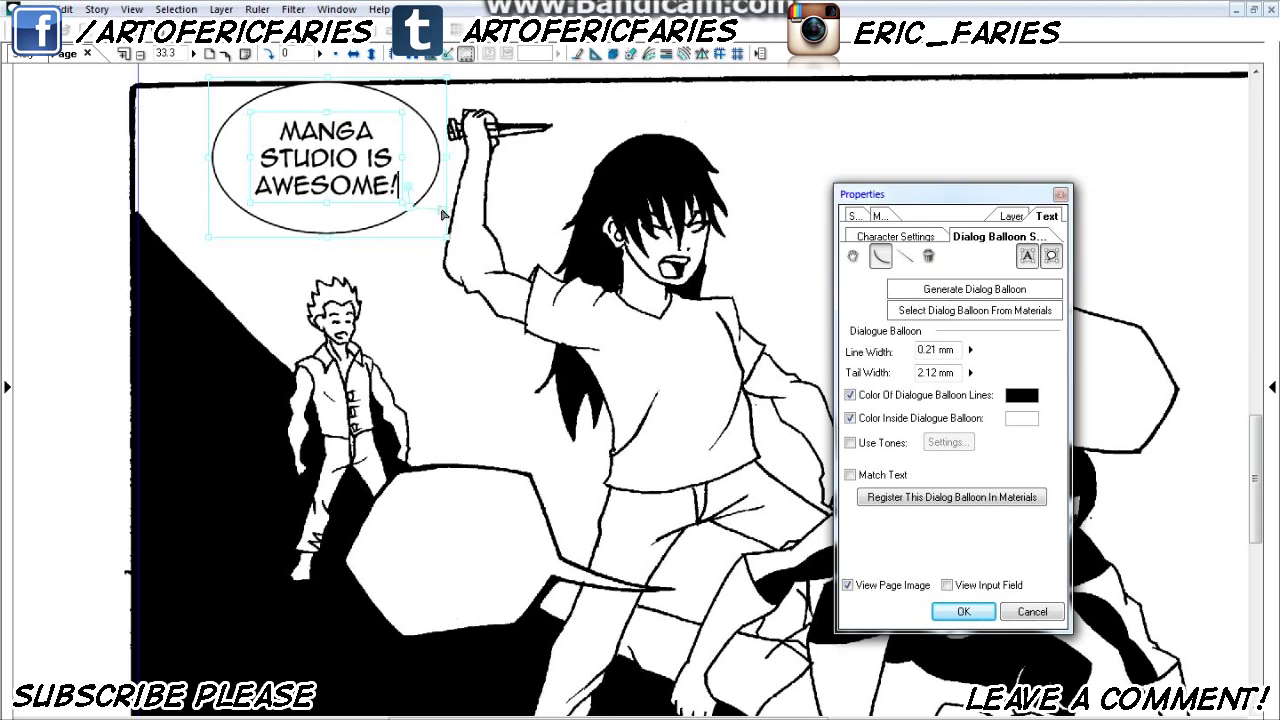
scroll(426, 205, up, 6)
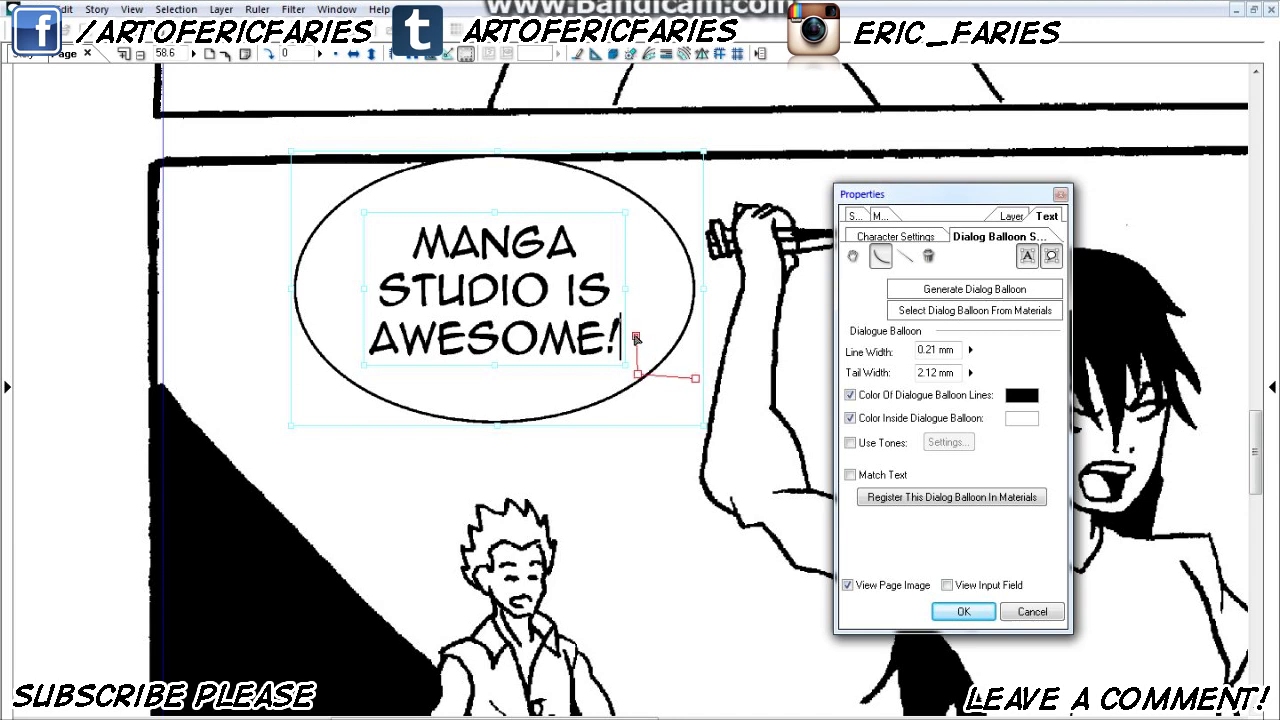
drag(648, 372, 716, 401)
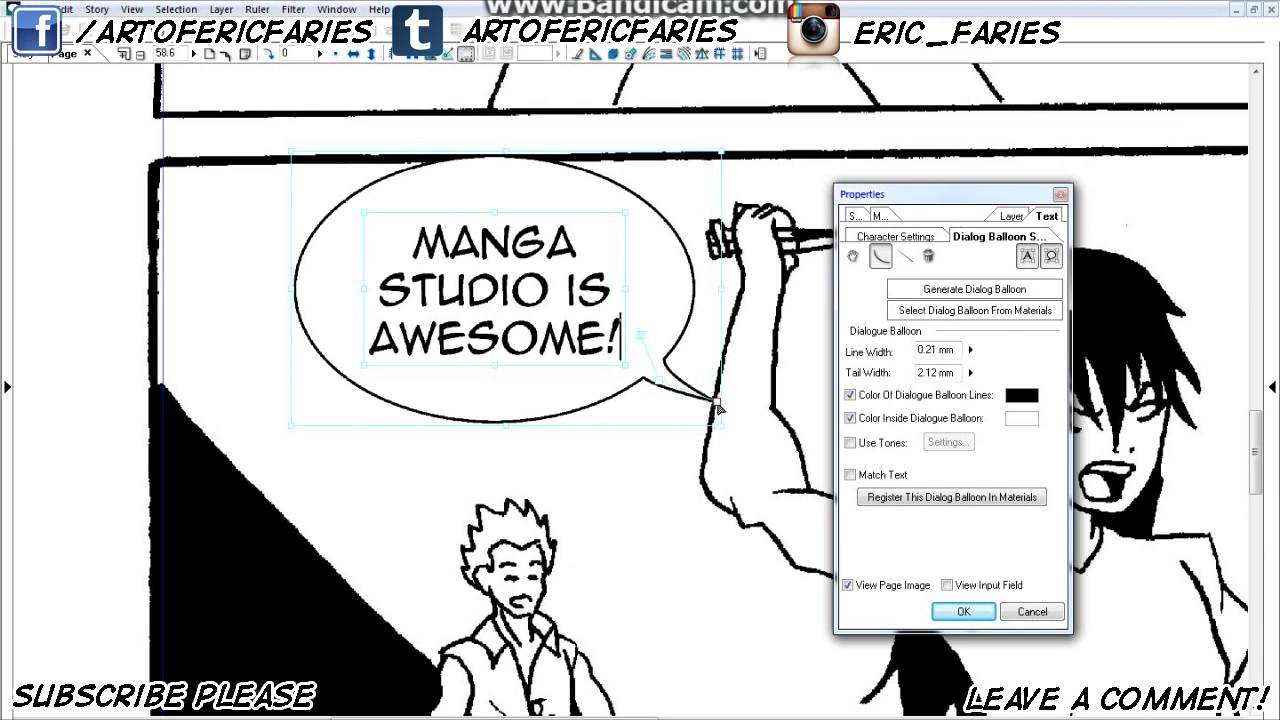
- Shift the balloon away from the raised arm, bend its tail into a curve pointing toward the knife-wielding fighter, and apply the text settings
drag(623, 416, 582, 413)
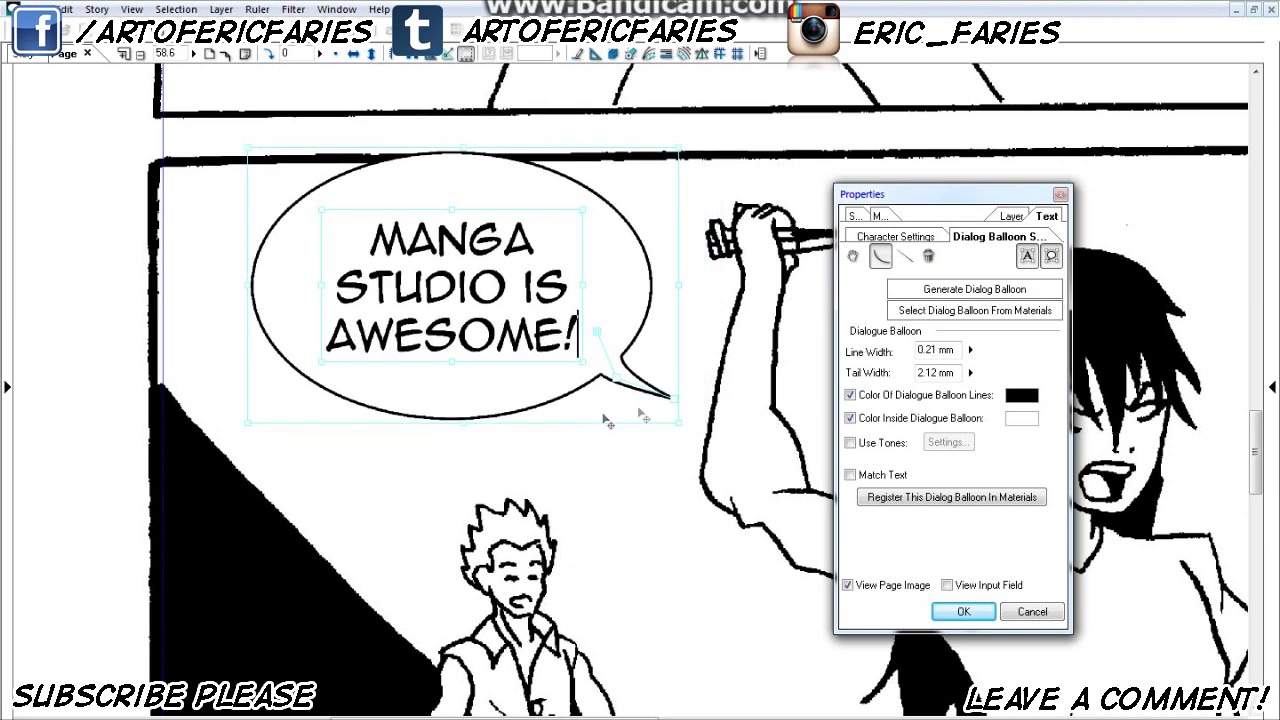
drag(670, 398, 633, 418)
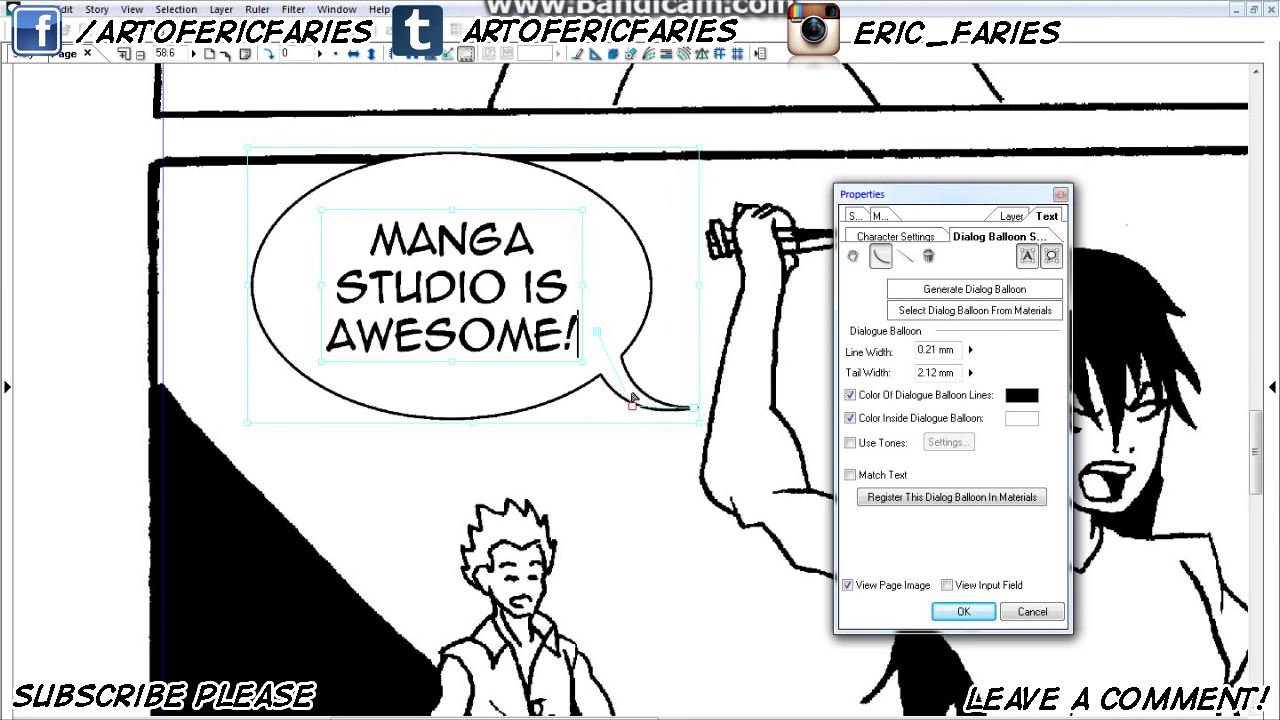
mouse_move(596, 335)
mouse_down()
mouse_move(615, 315)
mouse_move(592, 336)
mouse_move(601, 348)
mouse_move(603, 336)
mouse_up()
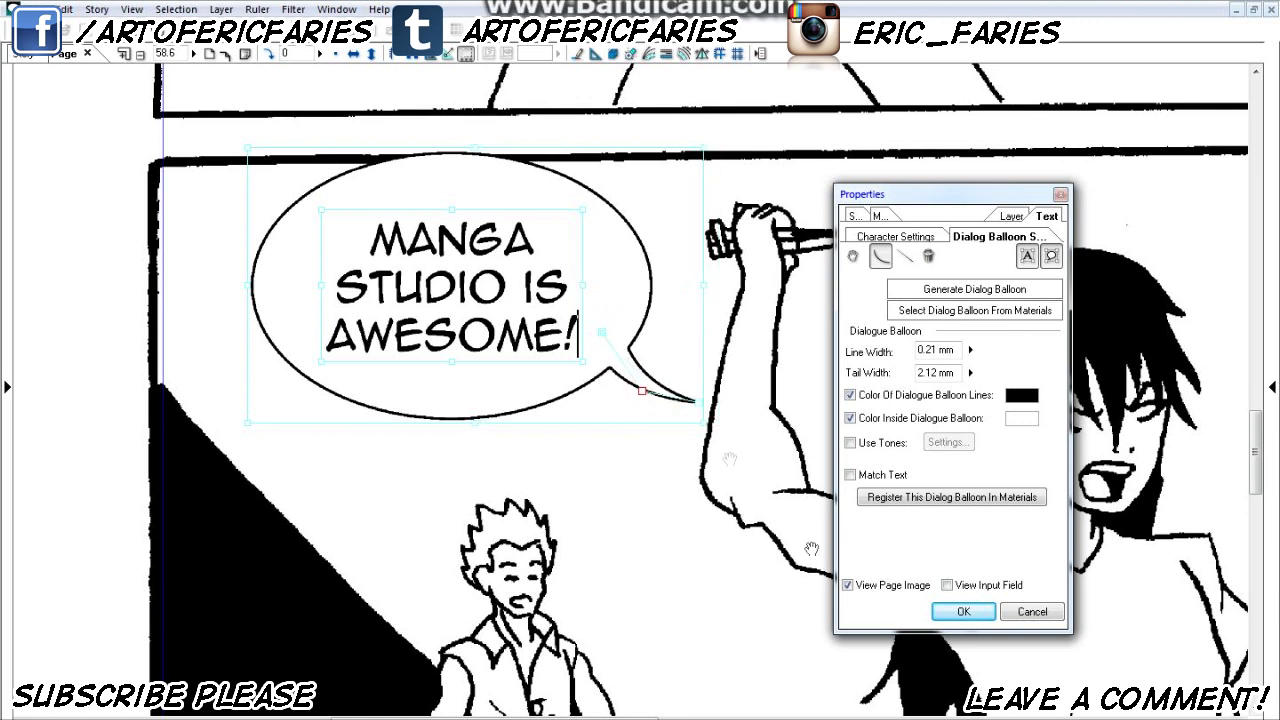
click(975, 612)
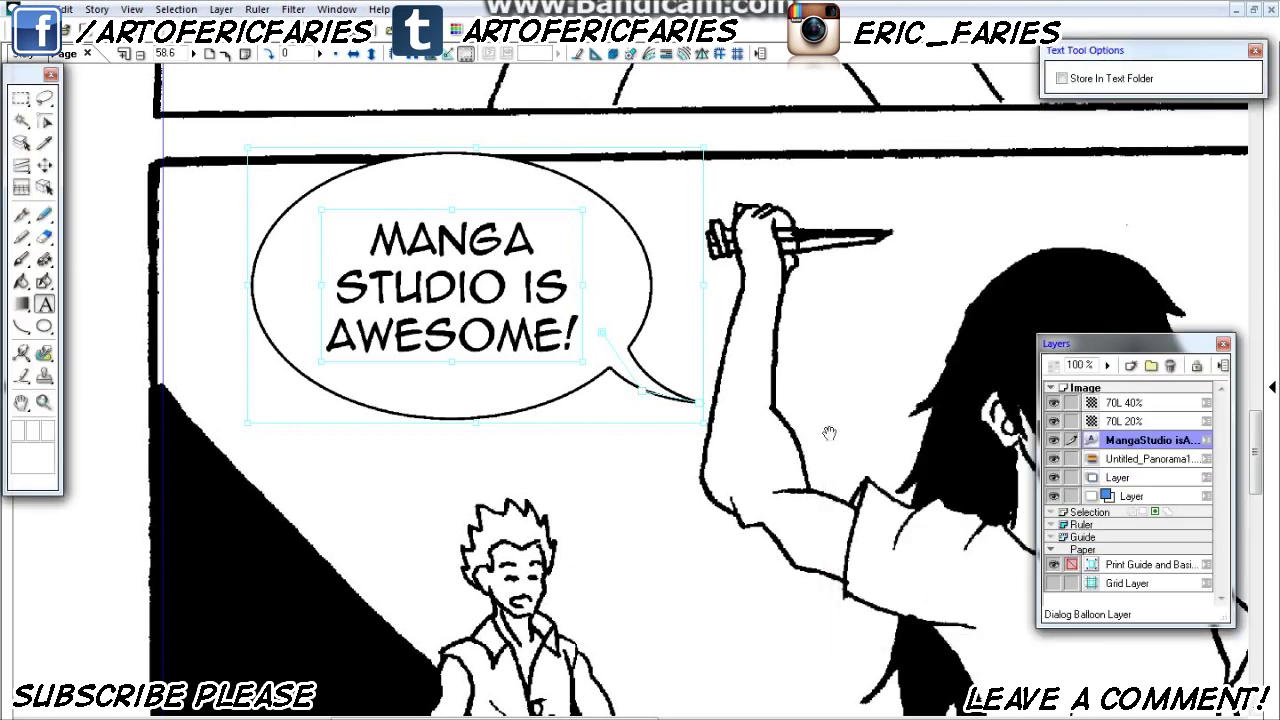
- Move the oval balloon closer to the last panel's left border and nudge its lettering slightly left inside it
scroll(660, 425, down, 4)
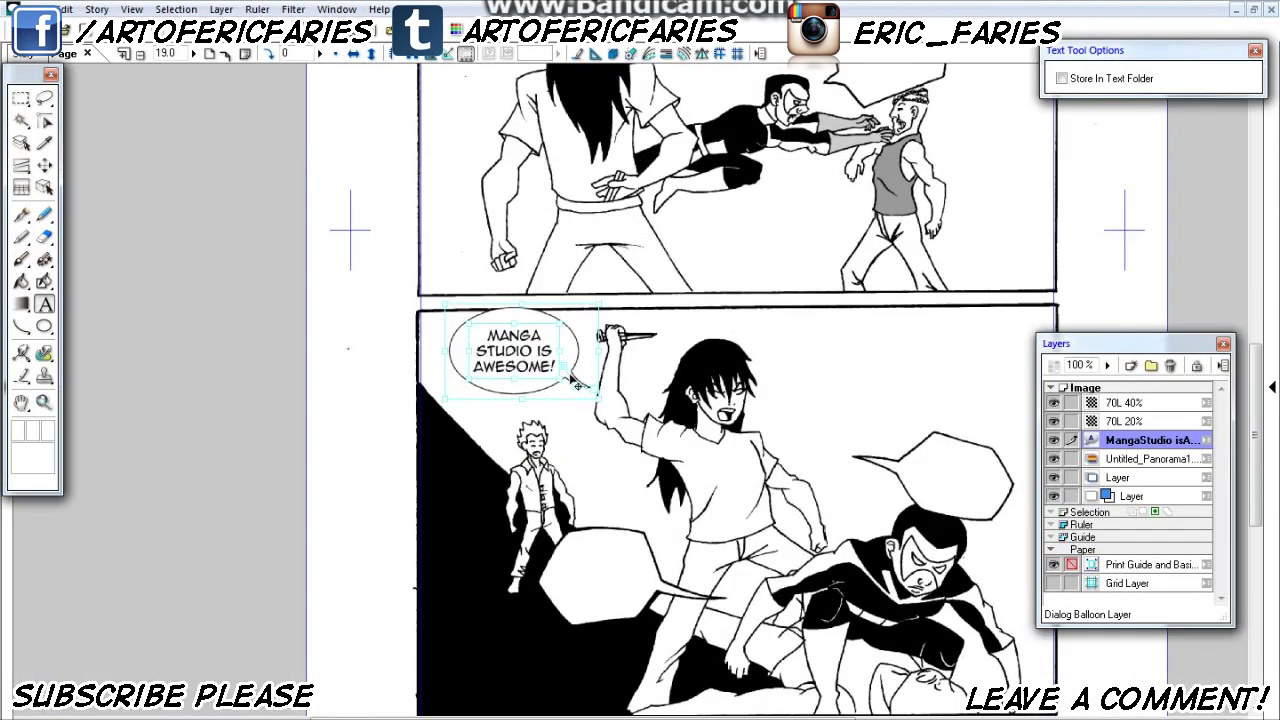
drag(560, 399, 521, 401)
scroll(522, 397, up, 2)
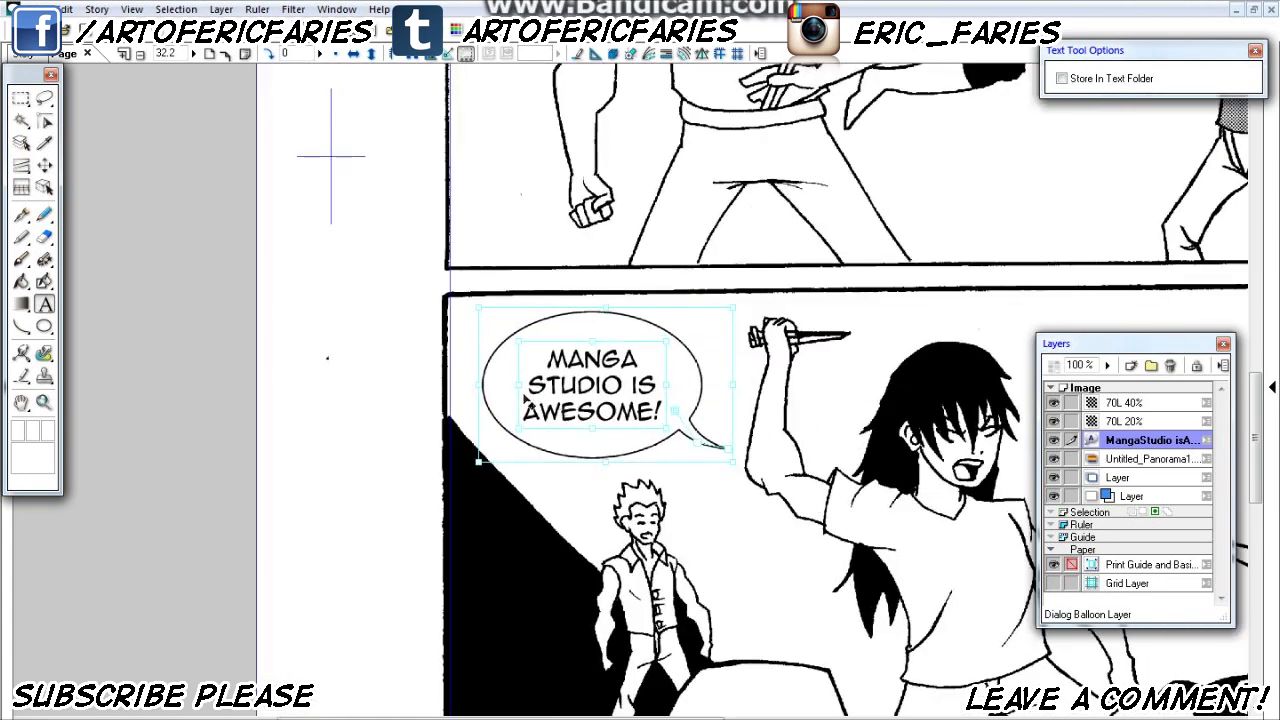
drag(628, 414, 626, 417)
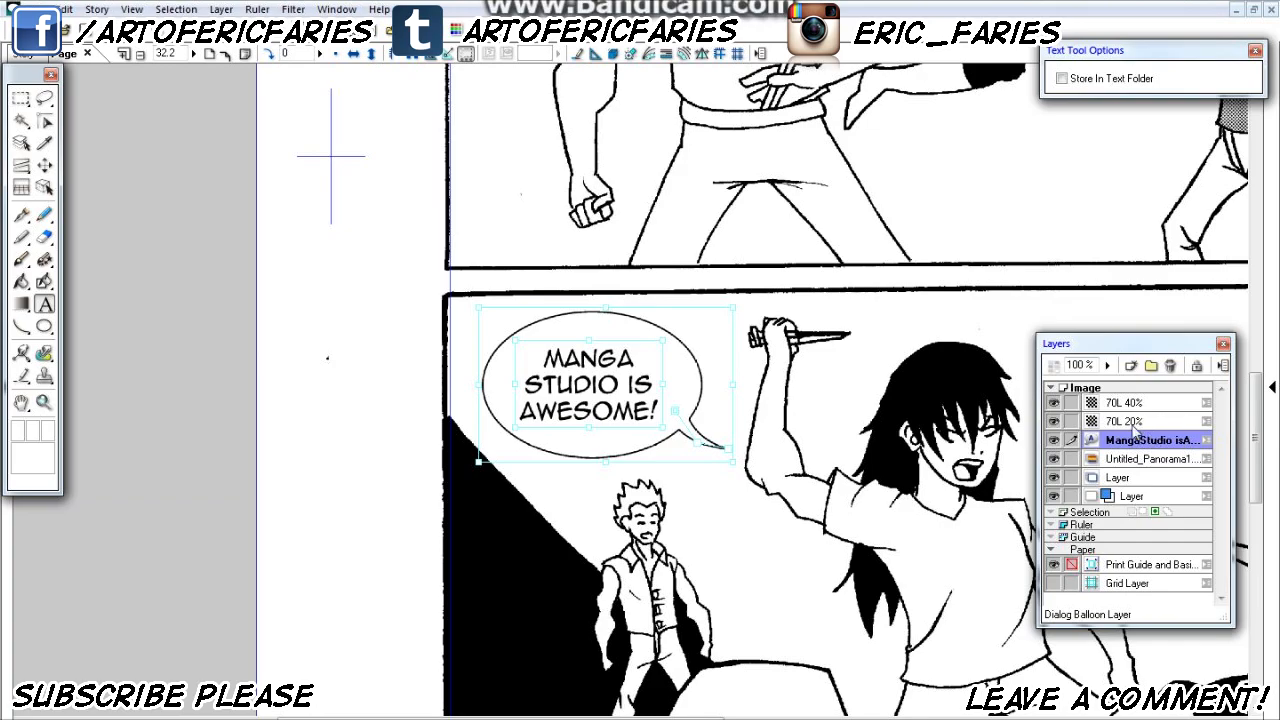
- Review the whole page's panels, checking the screen tones and the balloon lettering
scroll(802, 404, down, 4)
scroll(802, 404, down, 5)
drag(861, 343, 700, 400)
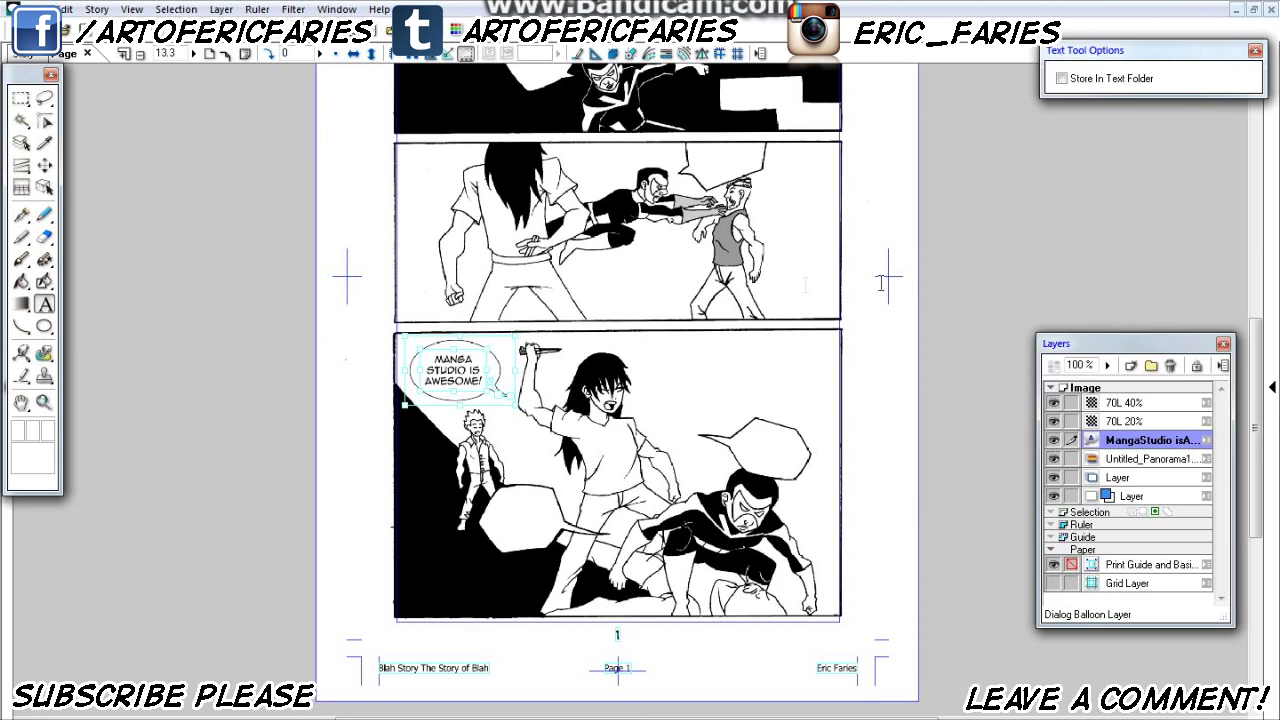
scroll(712, 262, up, 3)
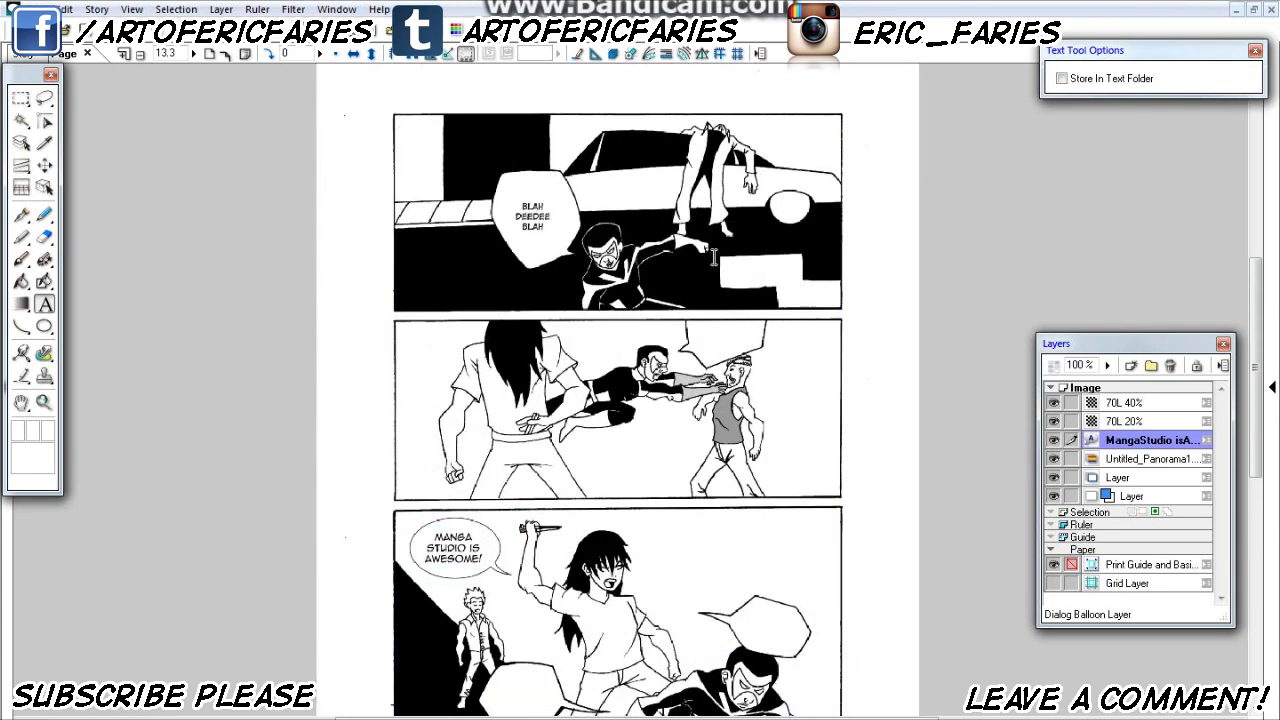
scroll(712, 262, down, 2)
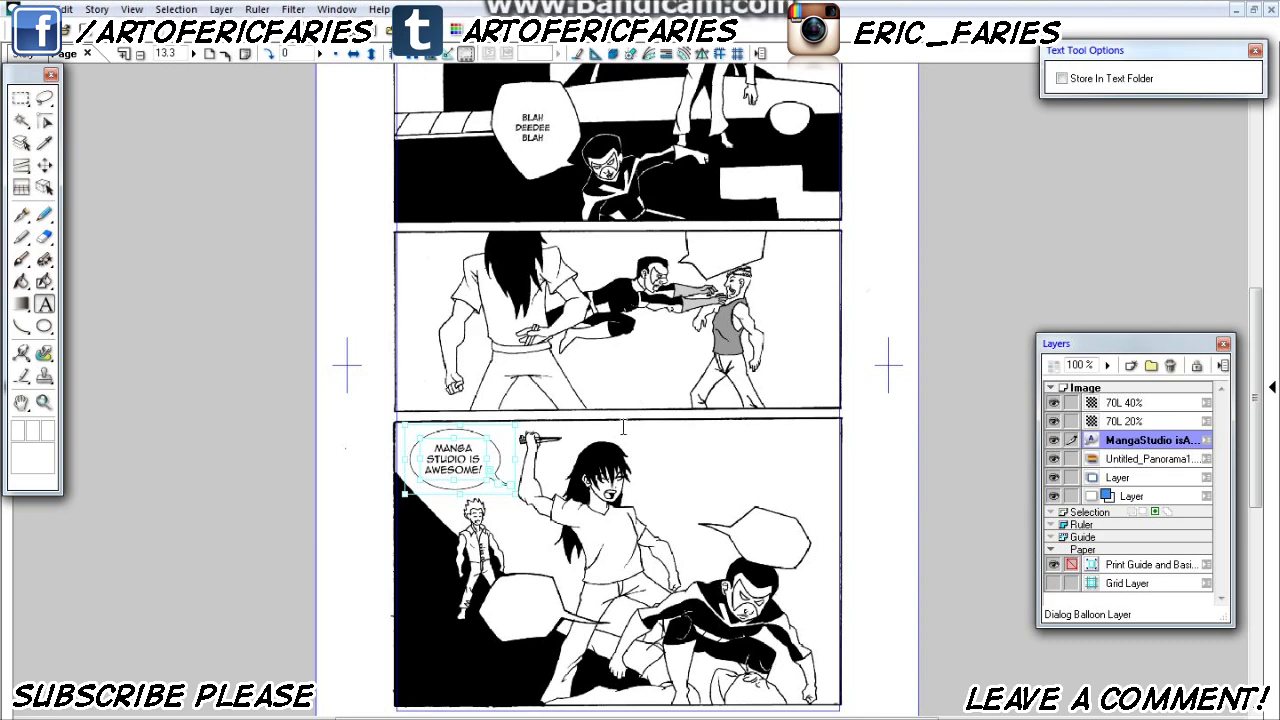
scroll(586, 405, down, 1)
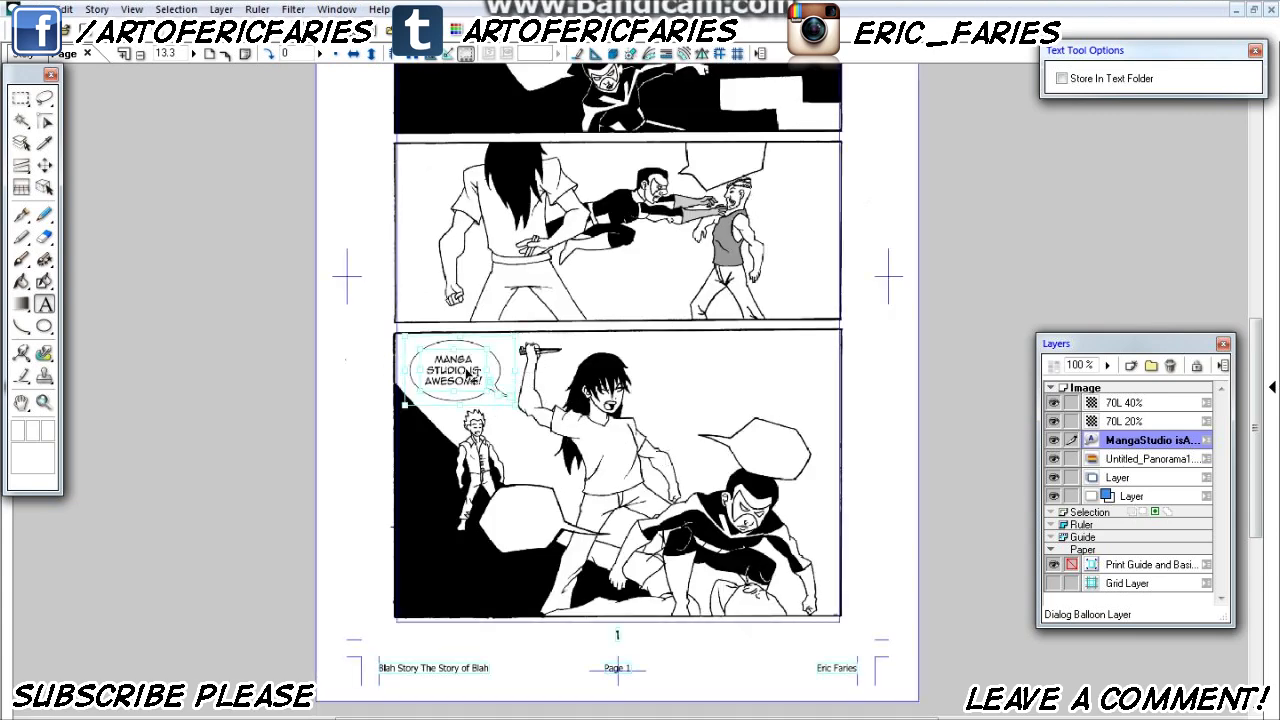
scroll(726, 372, up, 2)
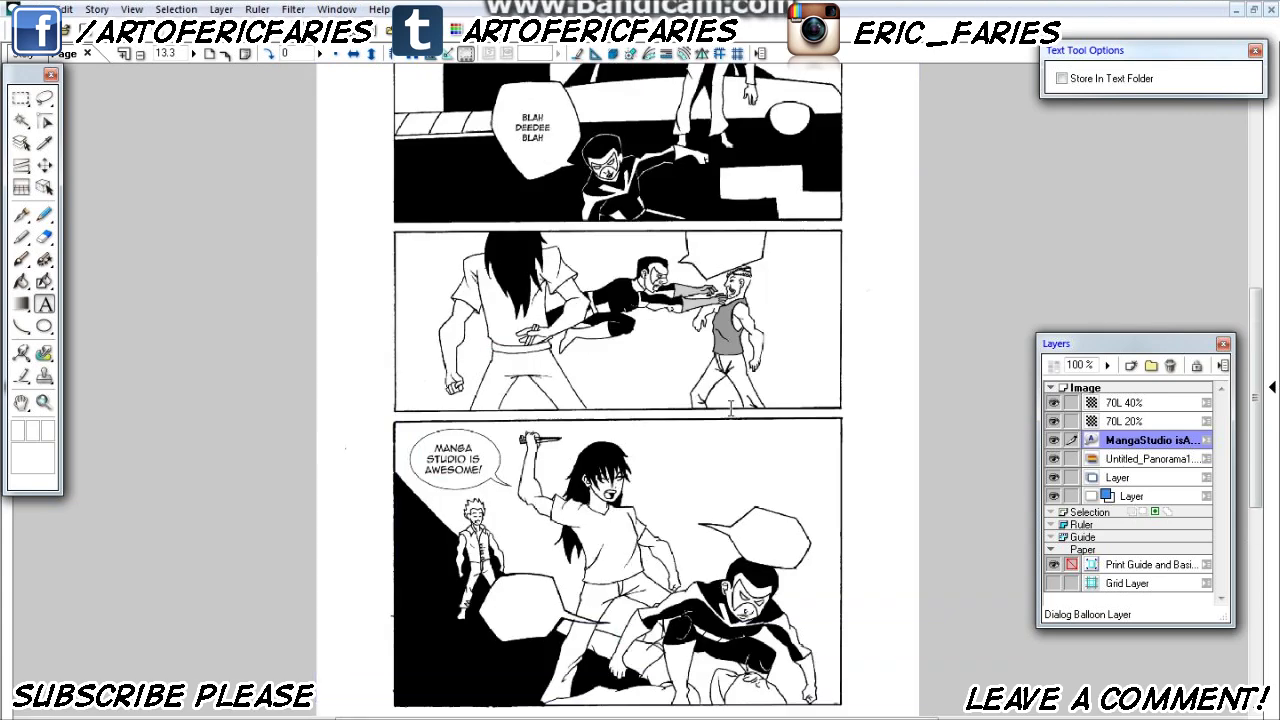
scroll(726, 400, down, 1)
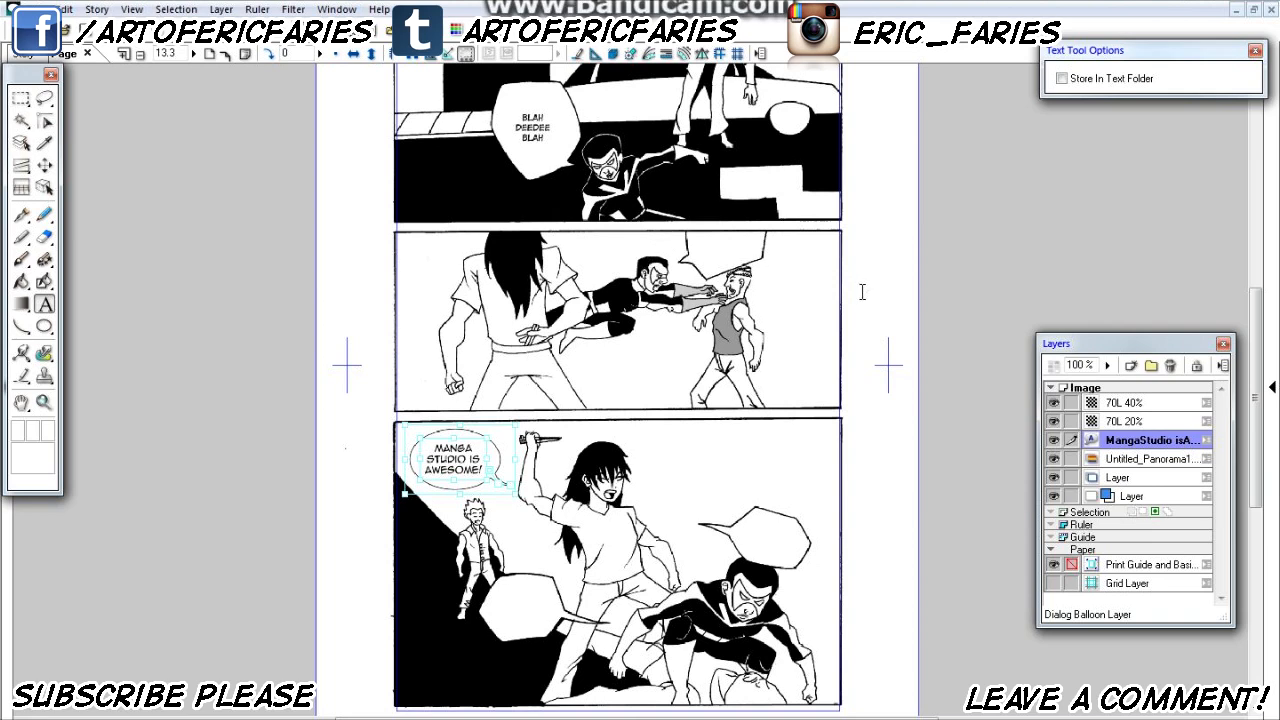
scroll(862, 291, up, 3)
scroll(862, 291, down, 3)
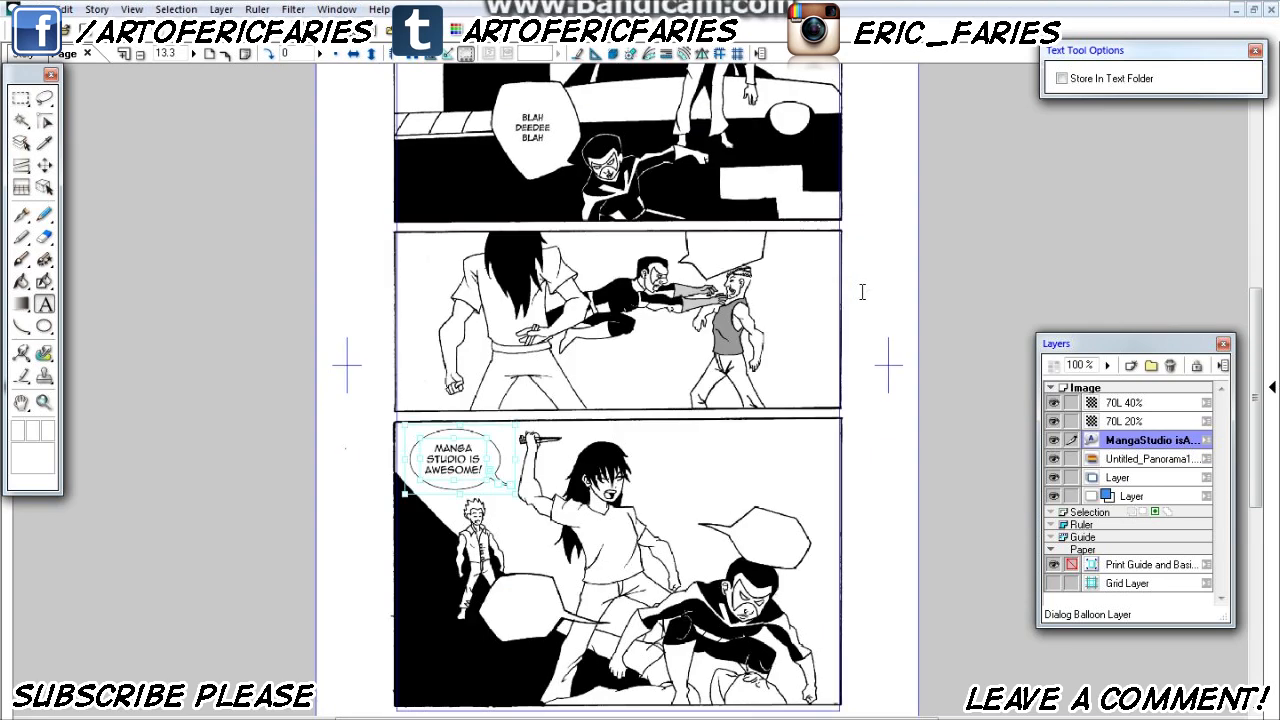